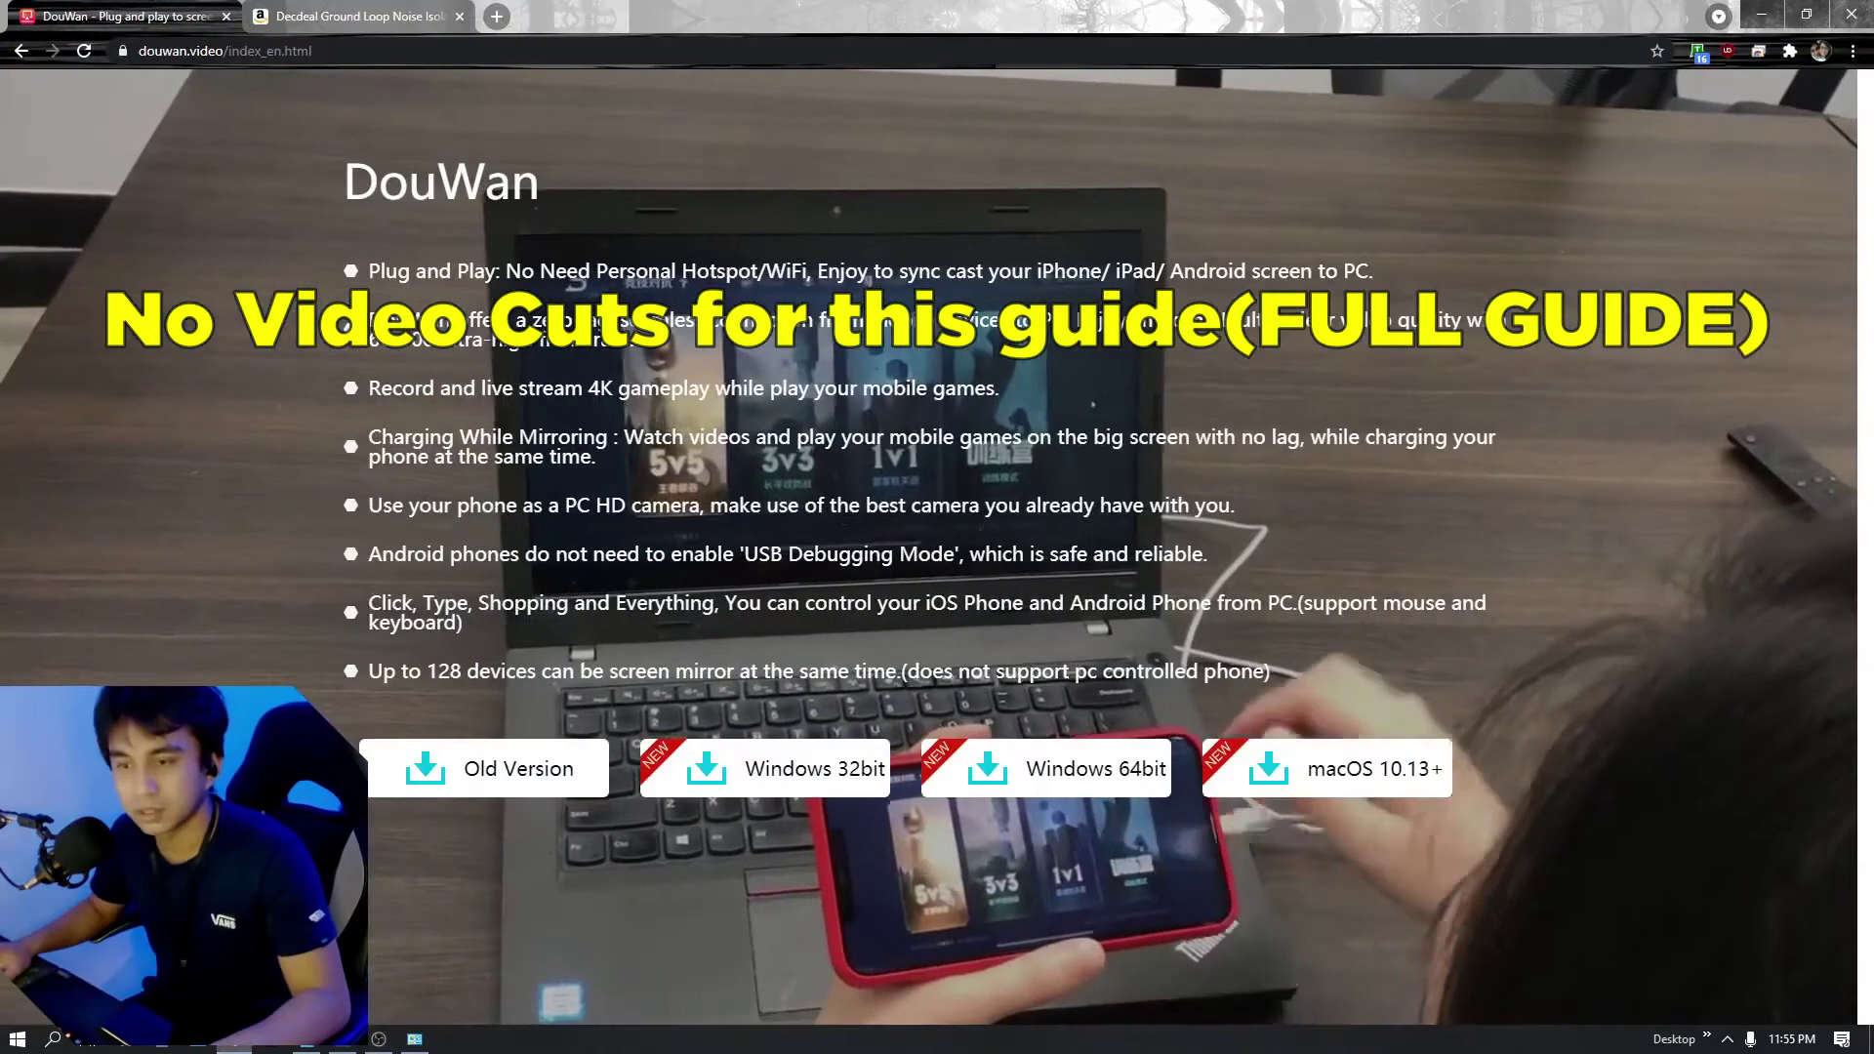
# - Load the douwan.video site in Chrome
pyautogui.click(349, 52)
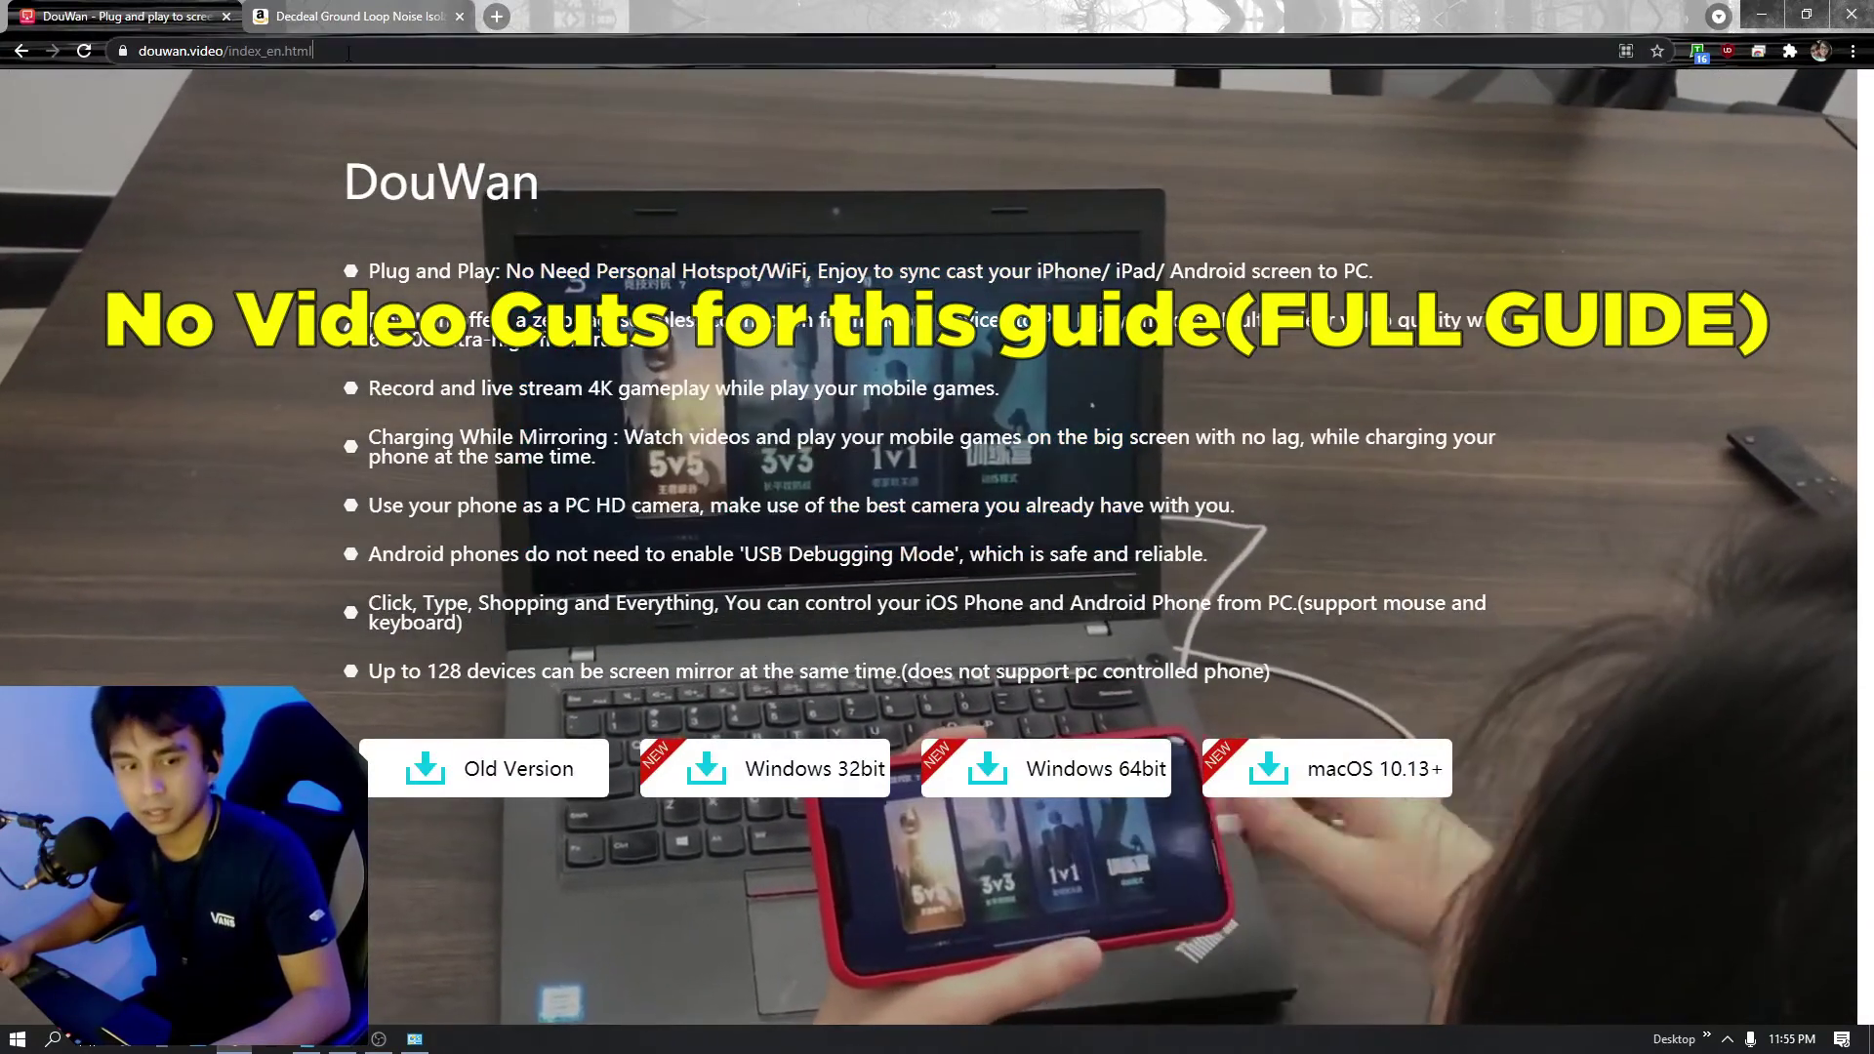
pyautogui.hotkey('ctrl', 'a')
pyautogui.write('douwa')
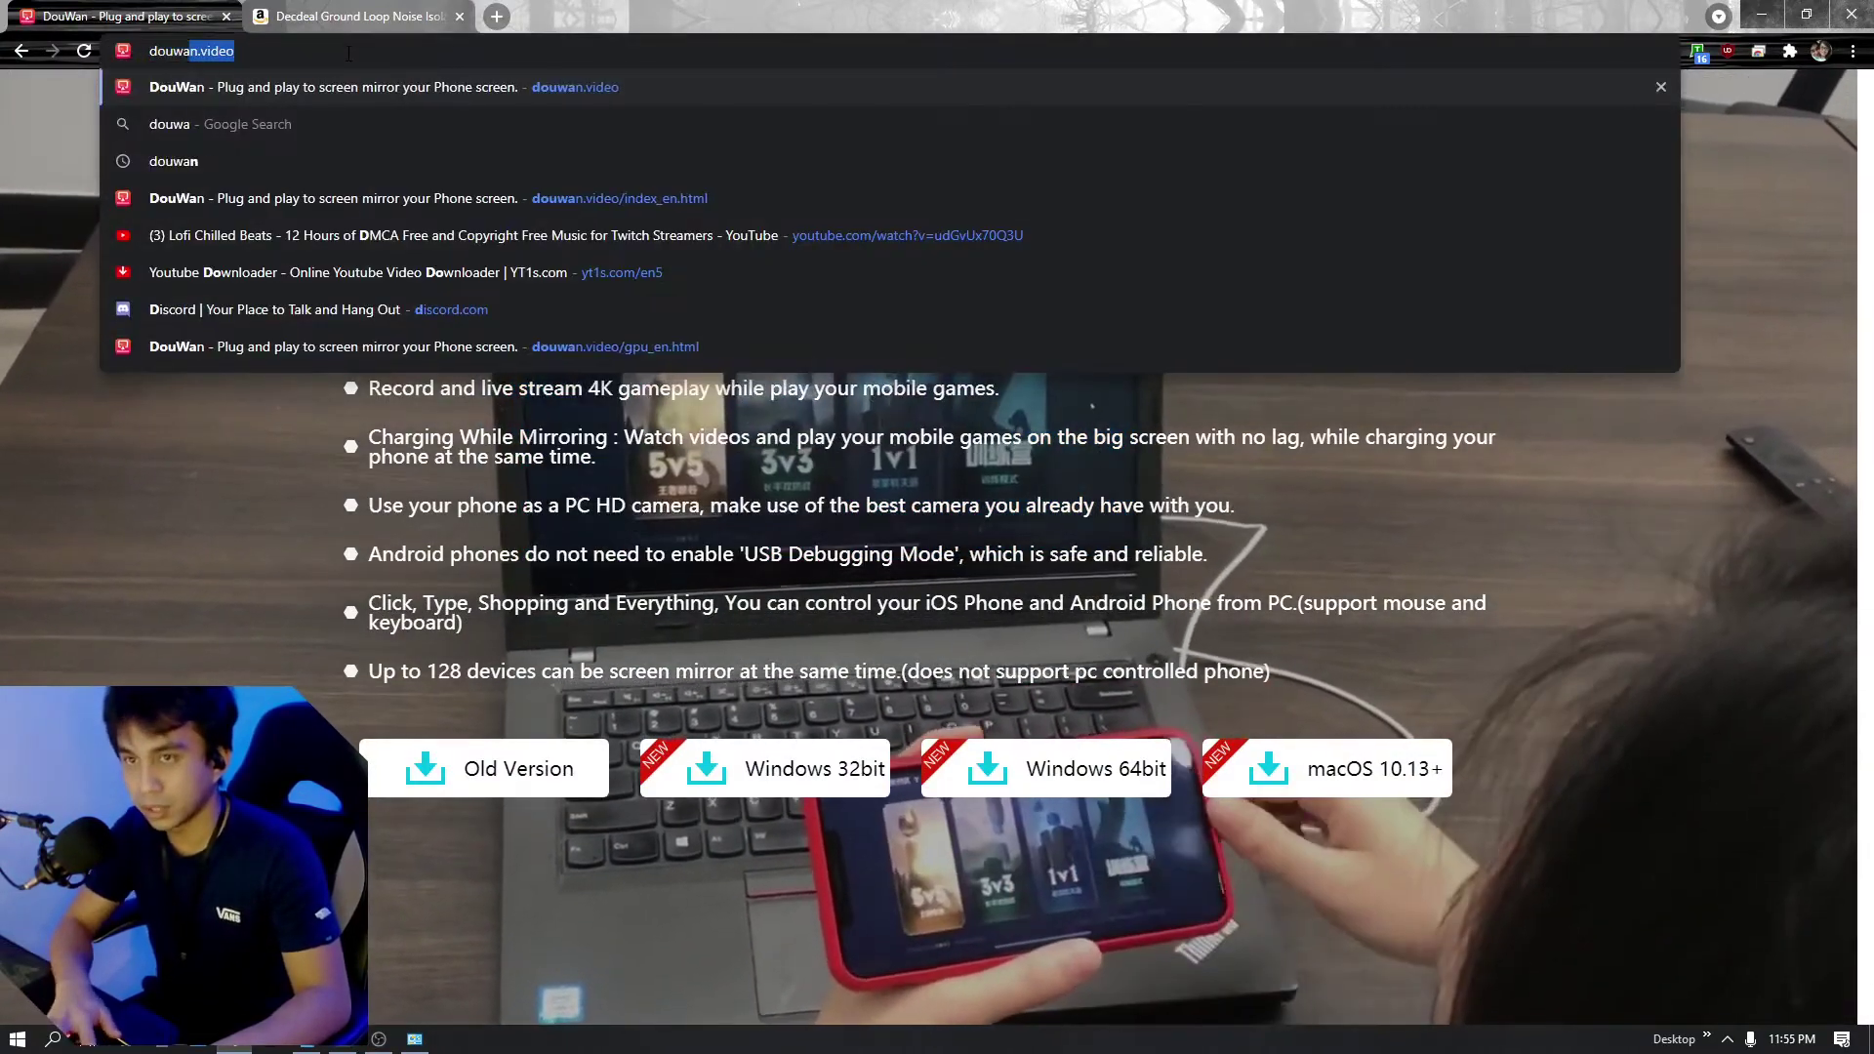
pyautogui.write('n.vi')
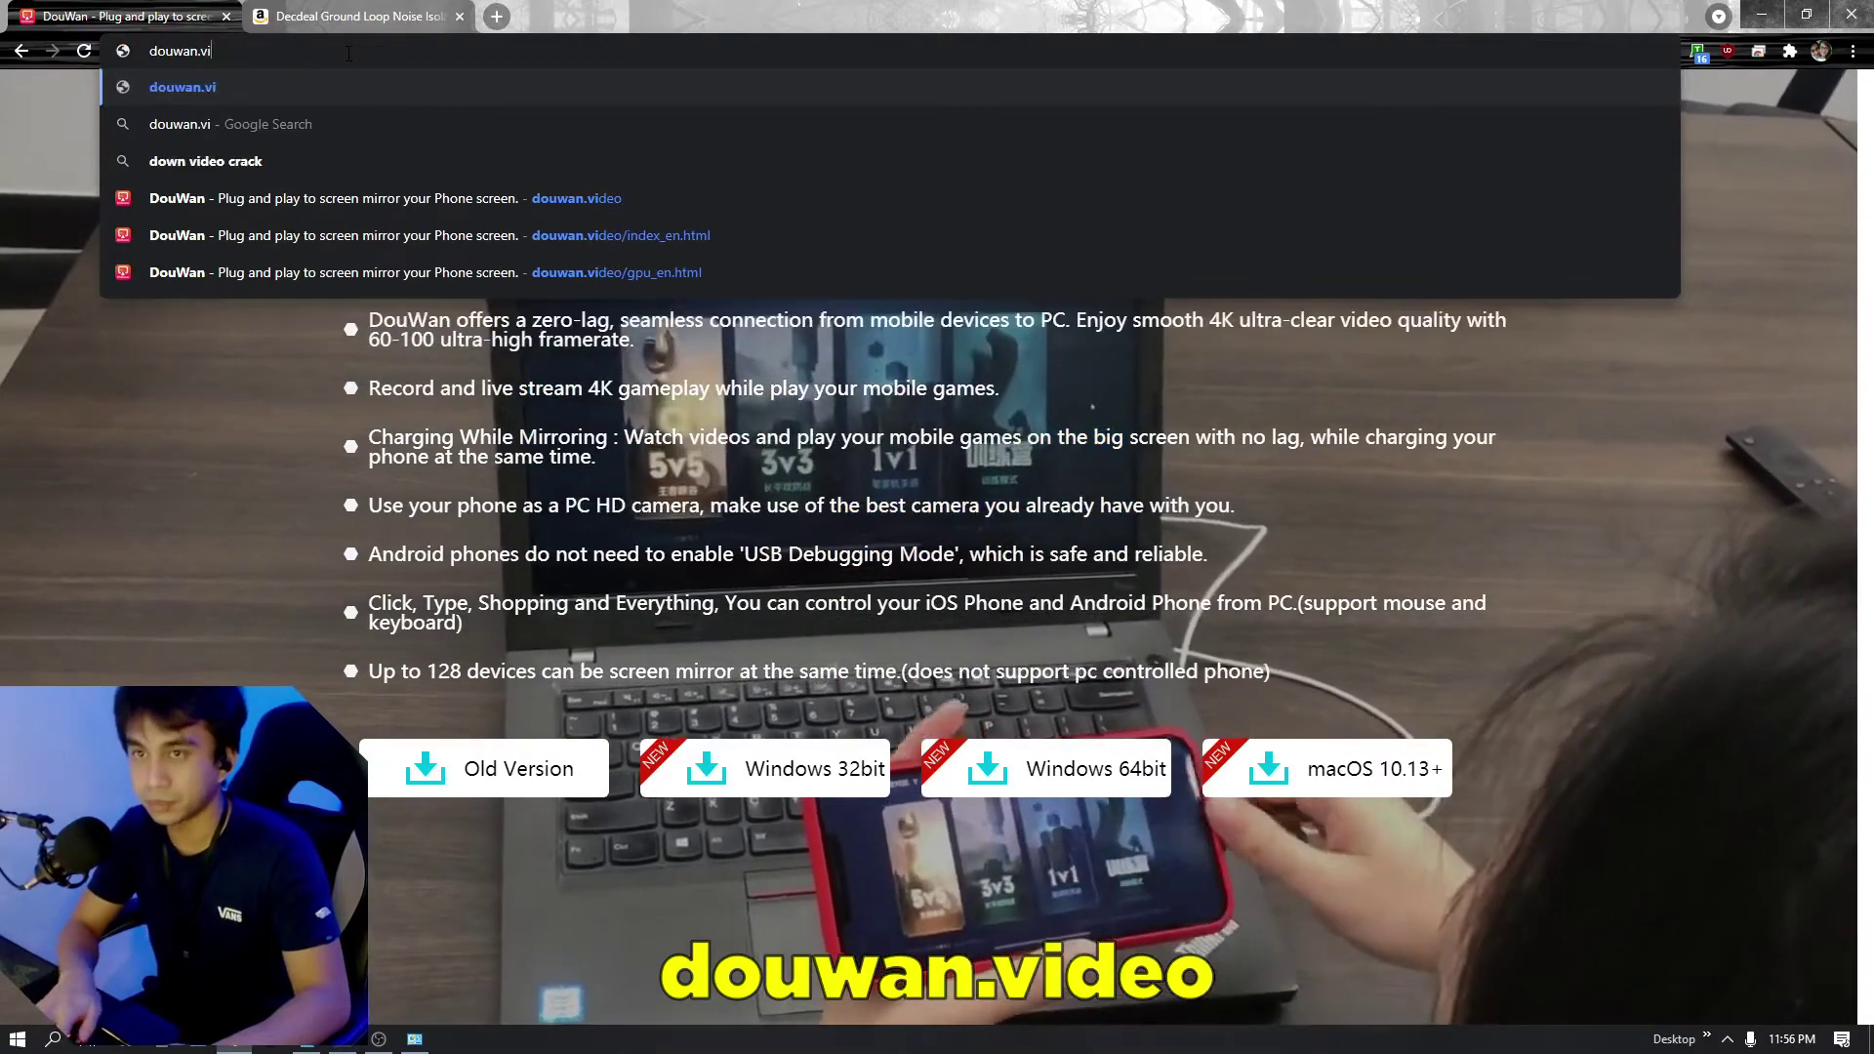
pyautogui.write('deo')
pyautogui.press('Return')
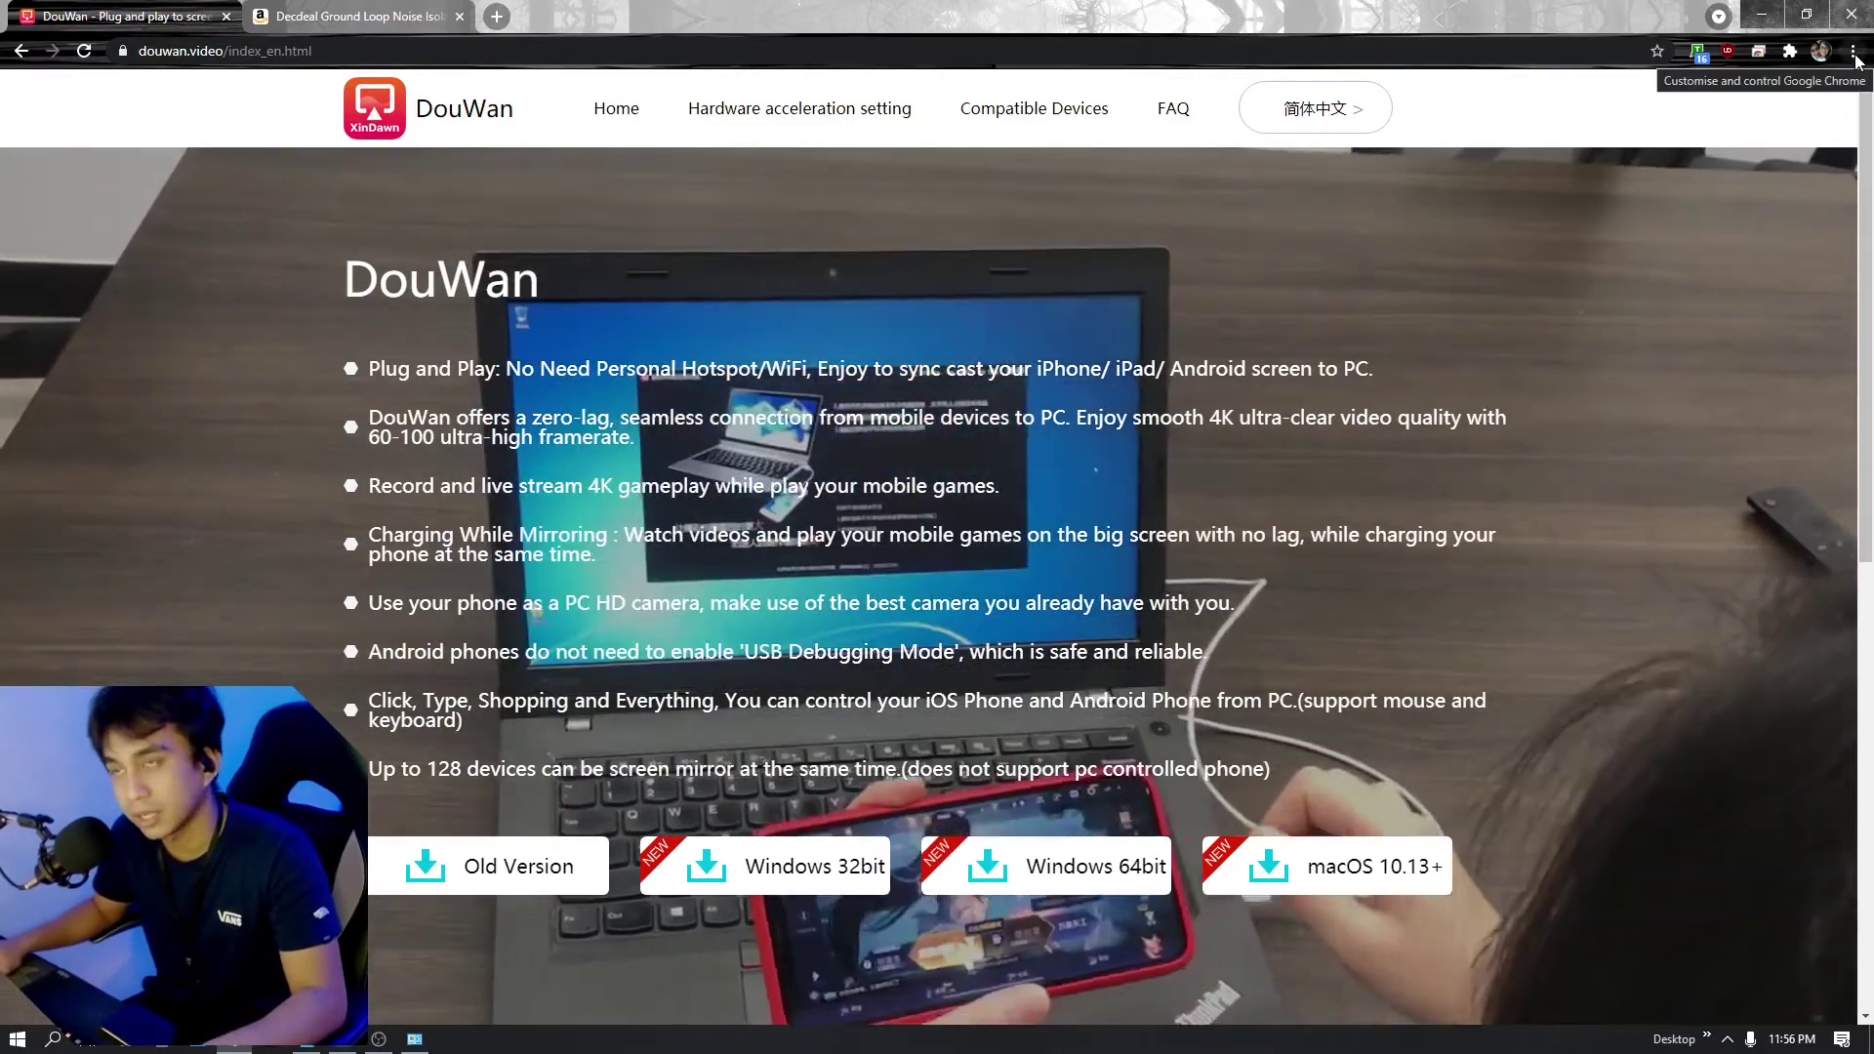
# - Run the downloaded DouWan-Video-Setup-En-2.0.0.2-x64 installer from Chrome's Downloads list
pyautogui.click(1853, 54)
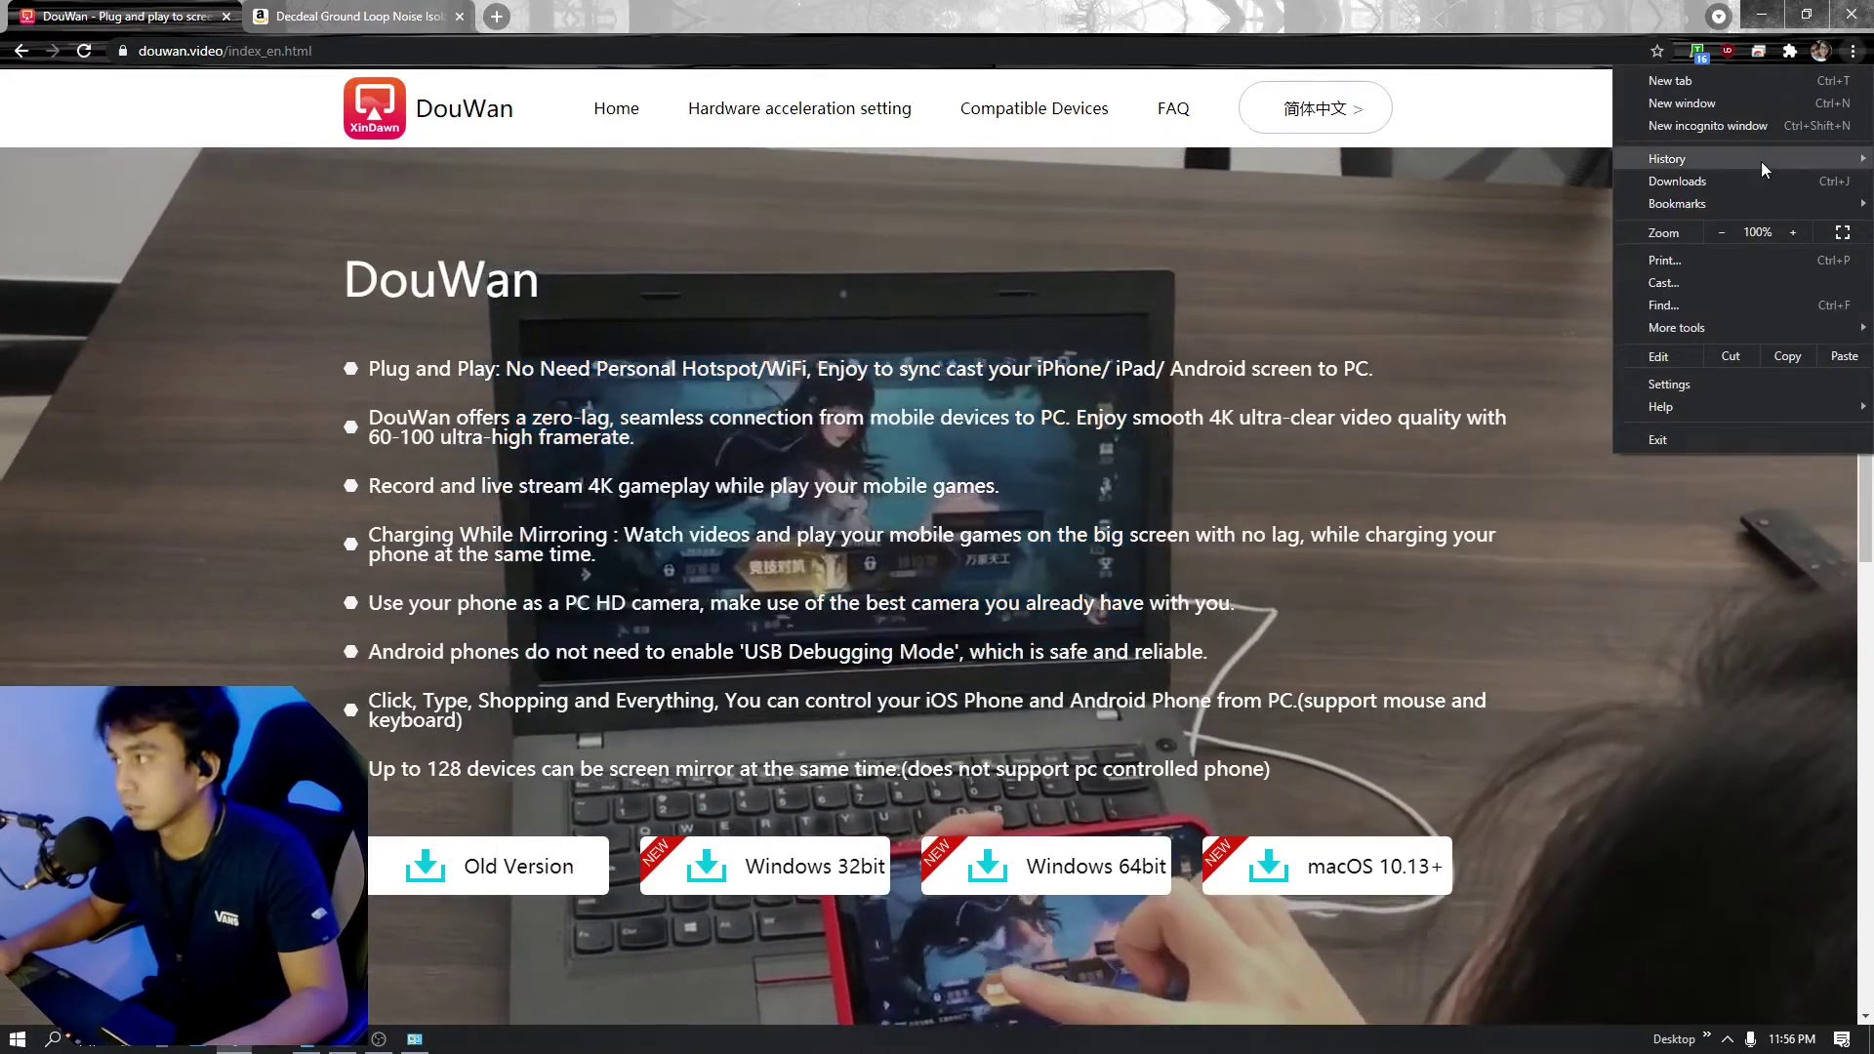
pyautogui.click(1765, 182)
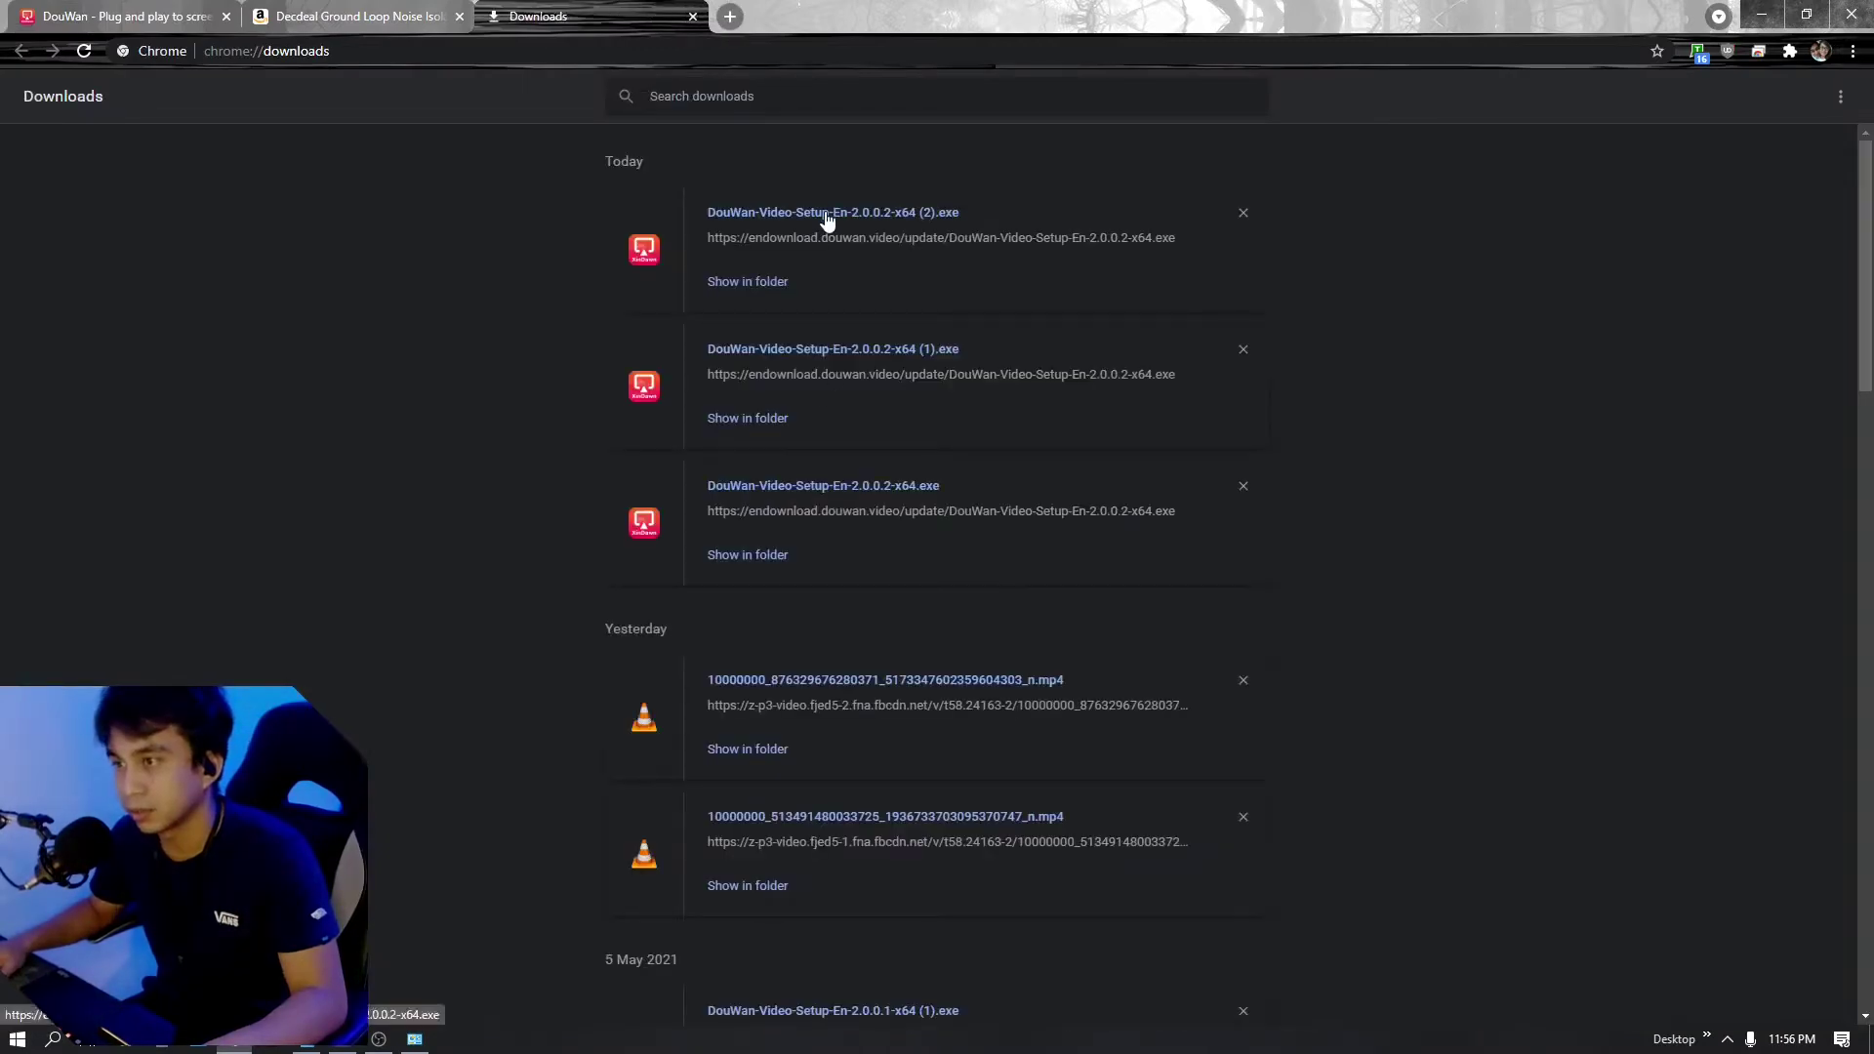
pyautogui.click(827, 213)
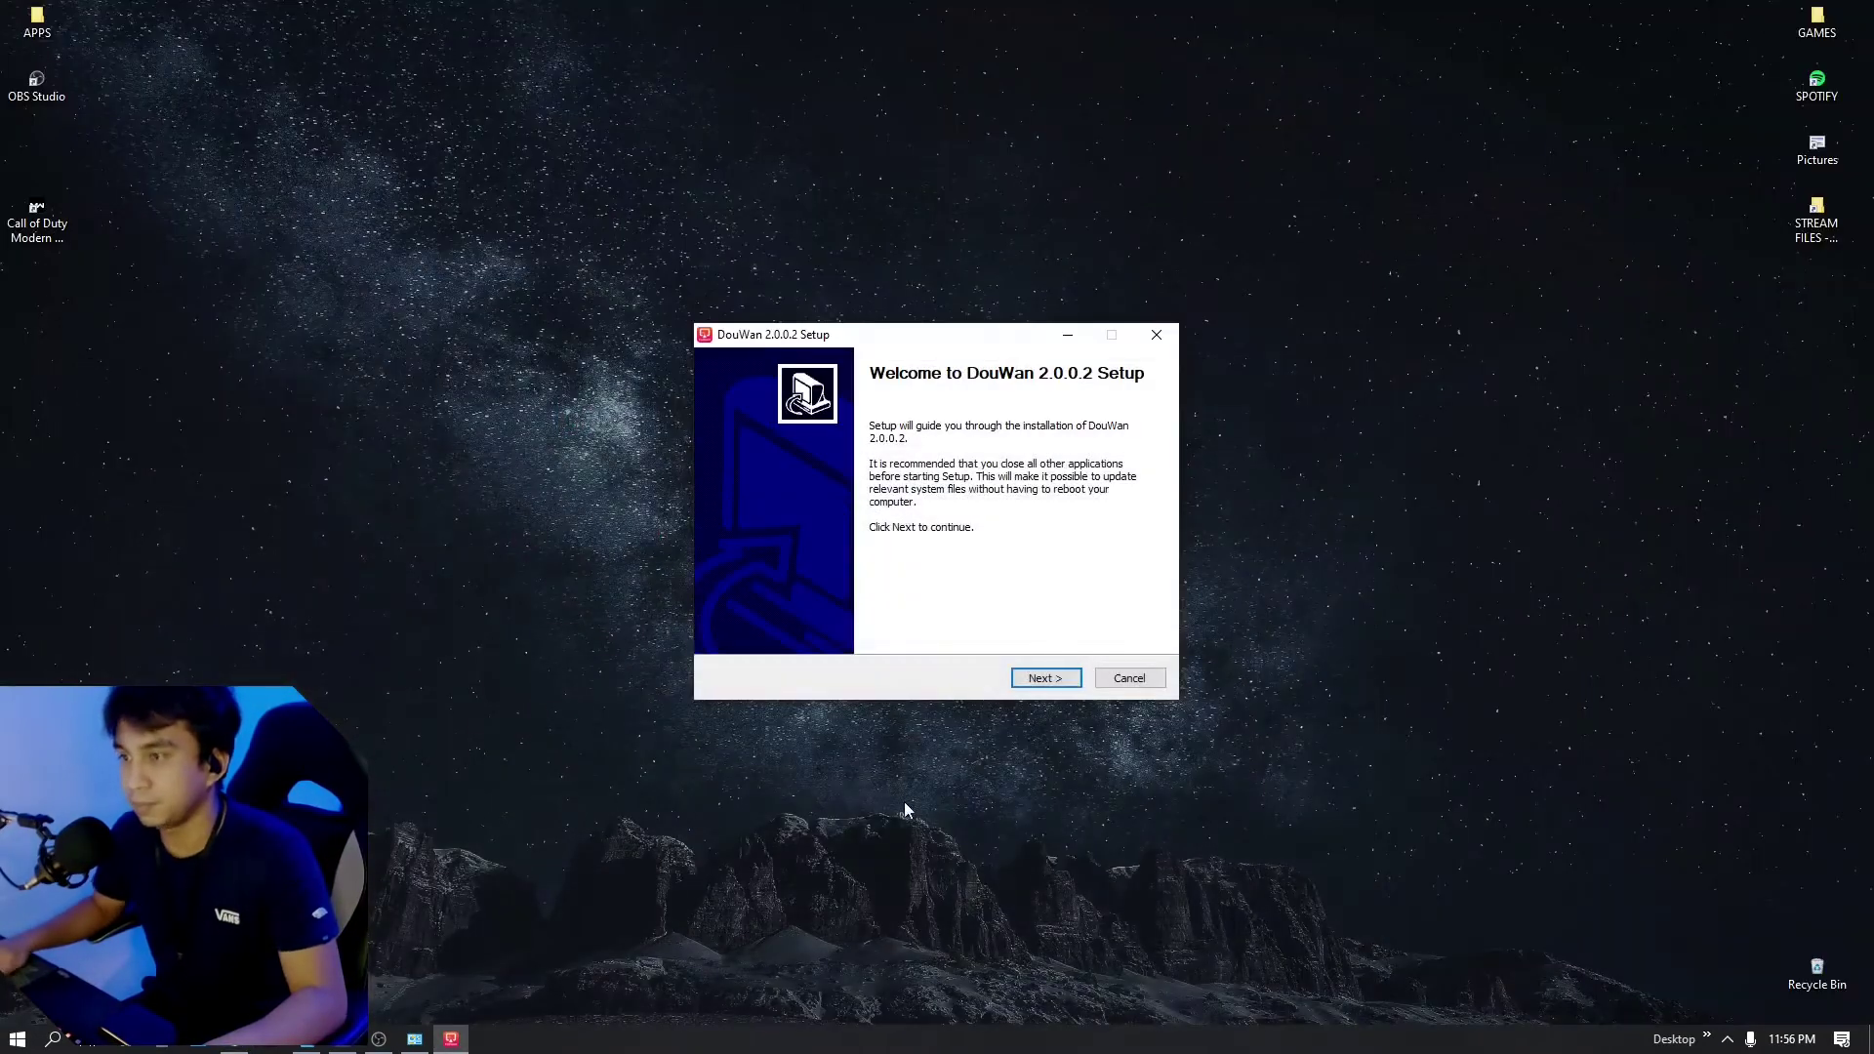
# - Install DouWan 2.0.0.2 to the default folder after accepting the license, then launch it
pyautogui.click(1043, 680)
pyautogui.click(860, 632)
pyautogui.click(1040, 678)
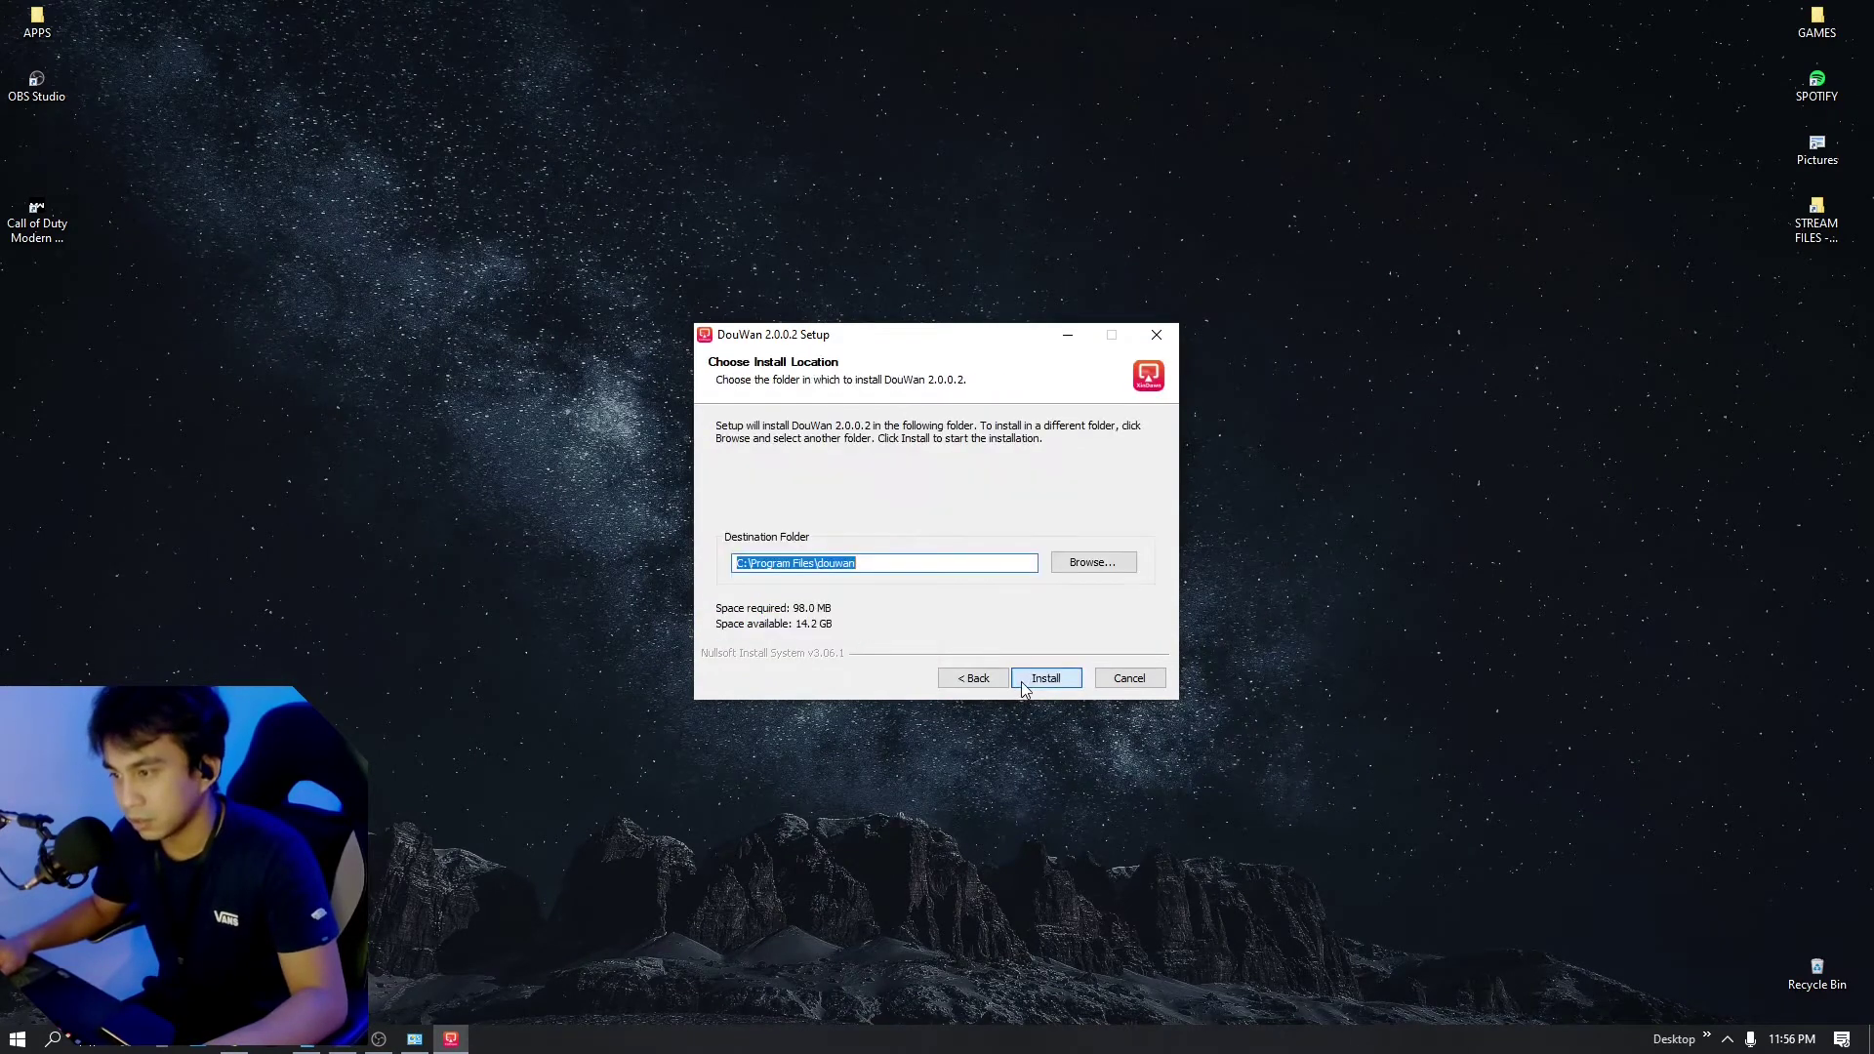
pyautogui.click(1060, 679)
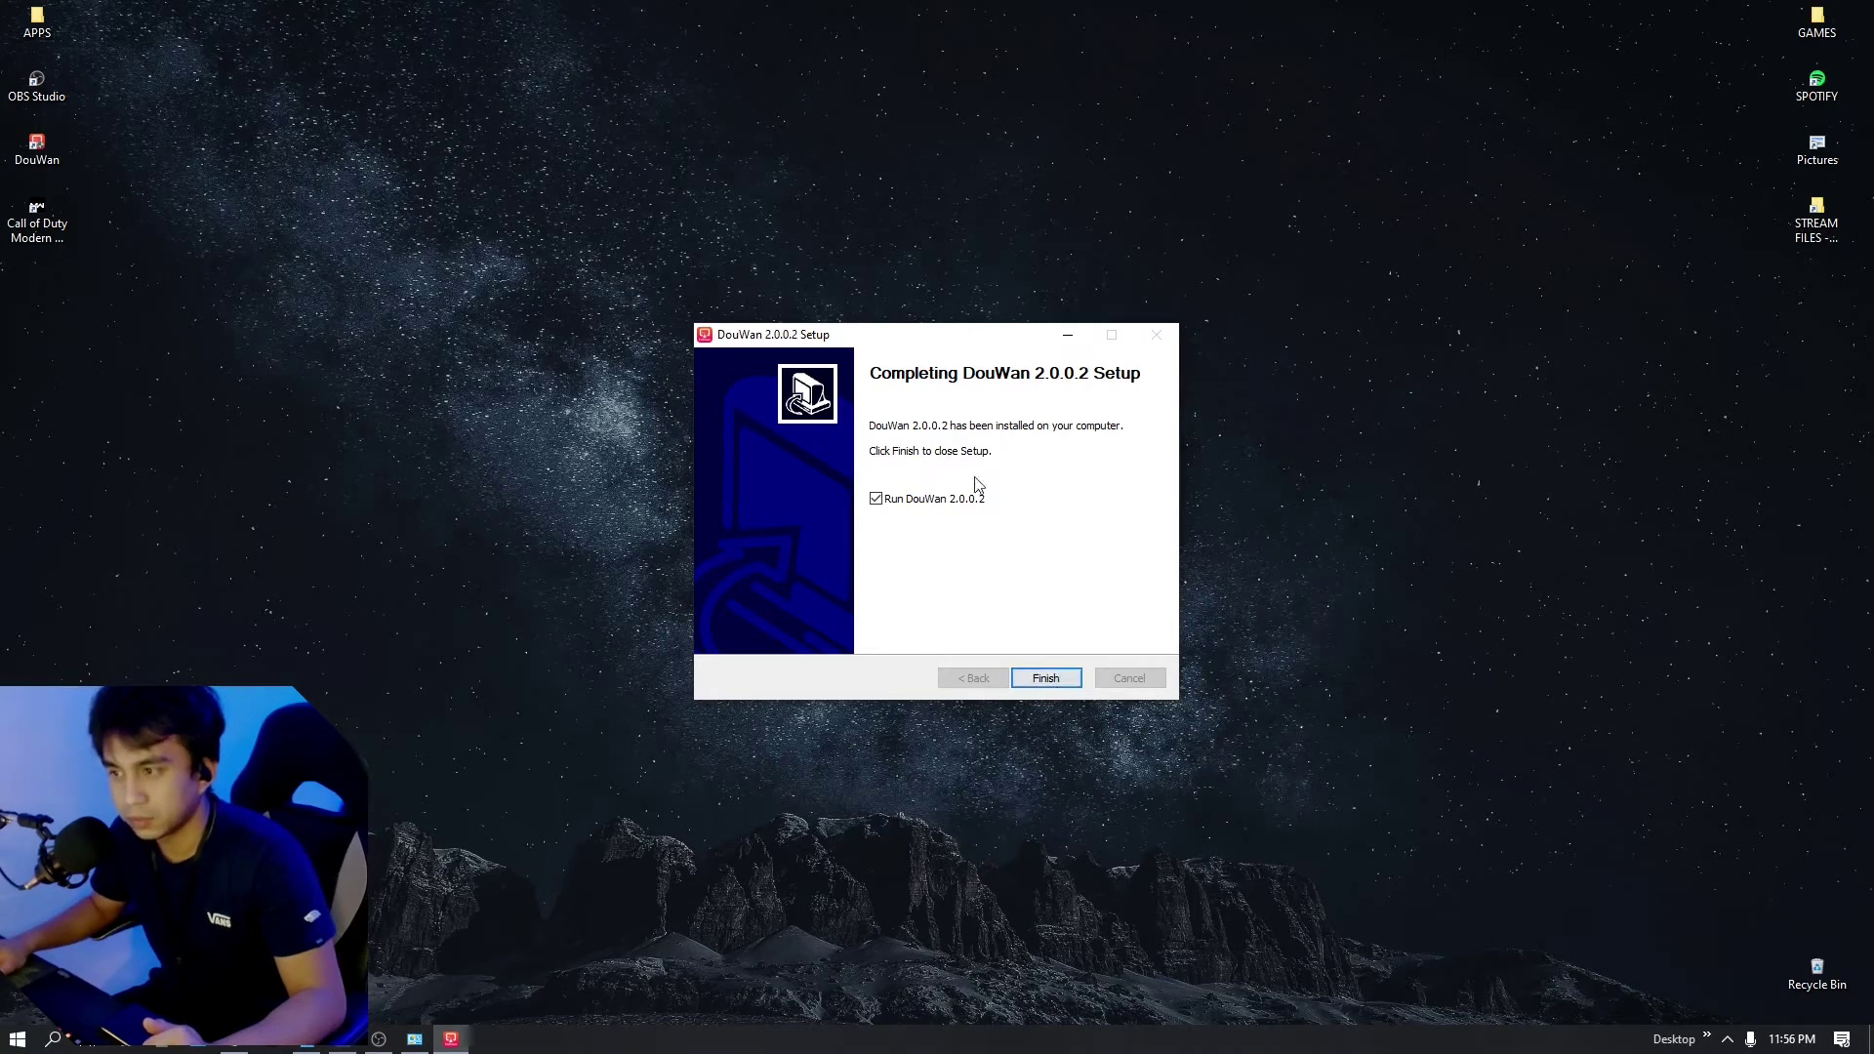
pyautogui.click(1046, 678)
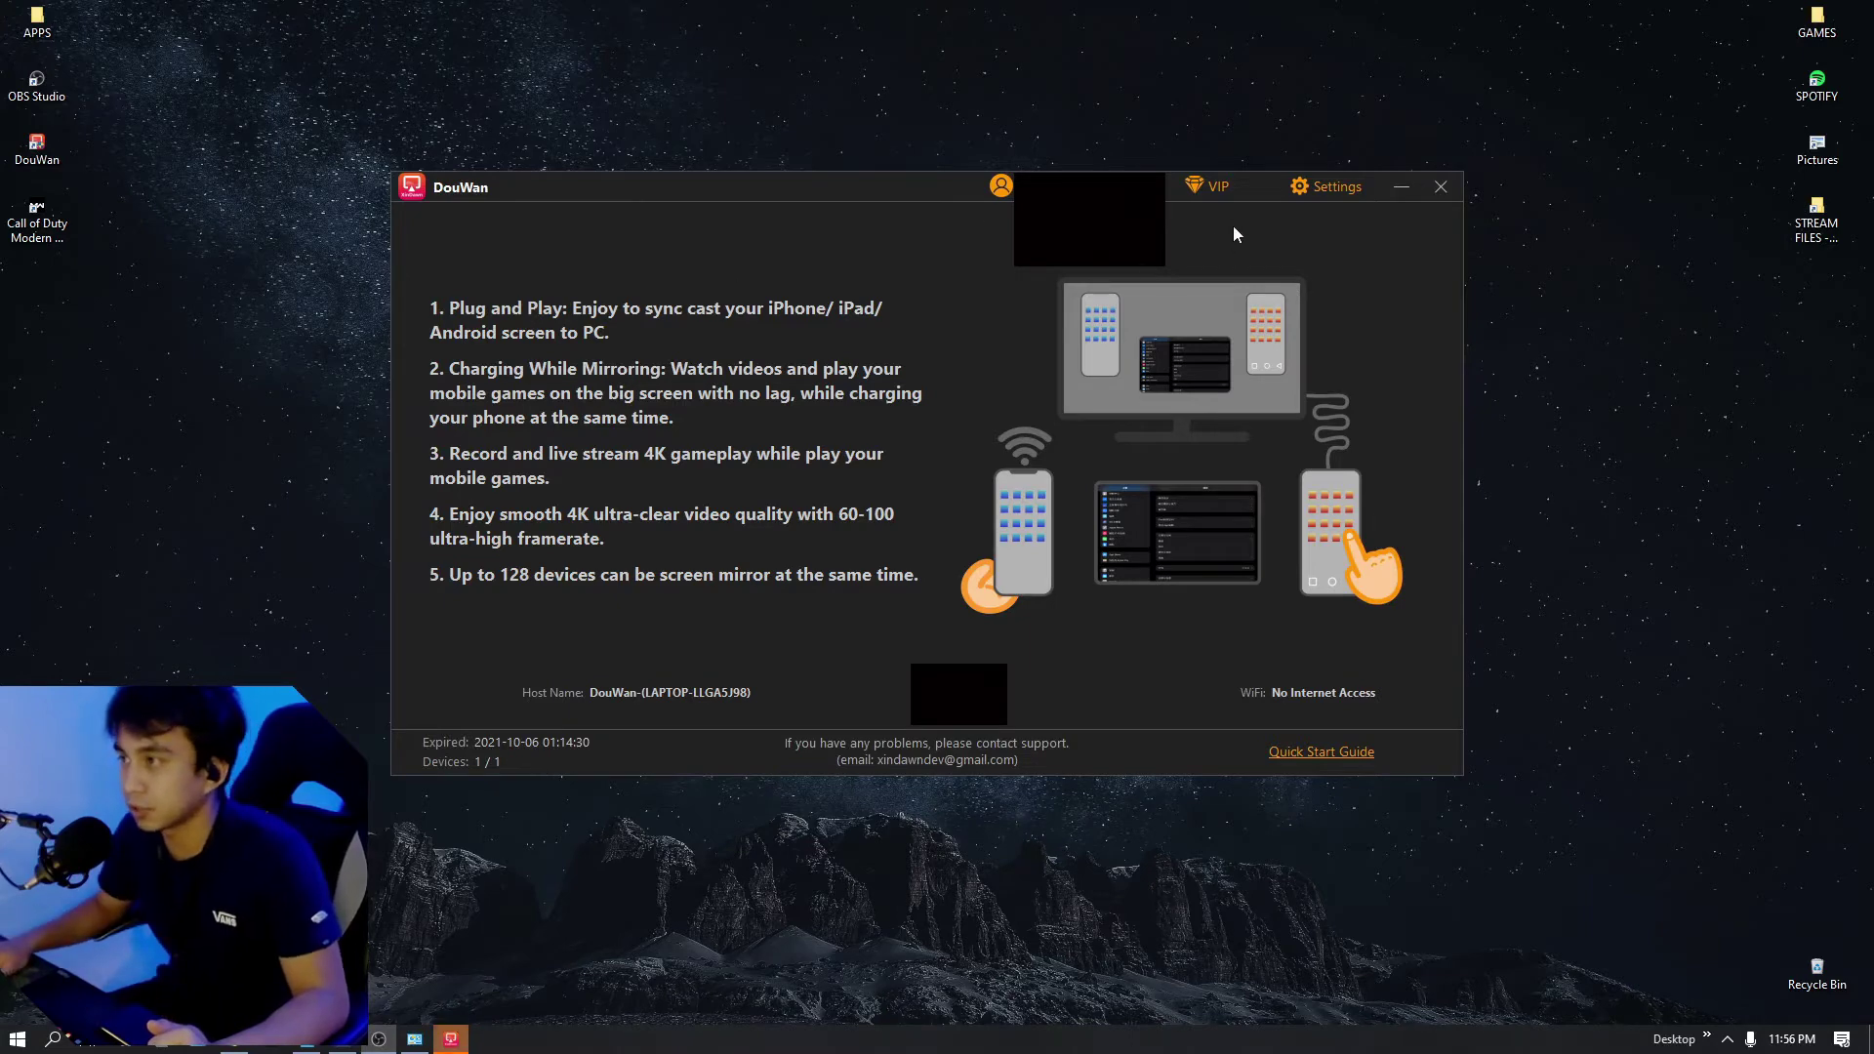
pyautogui.click(1220, 188)
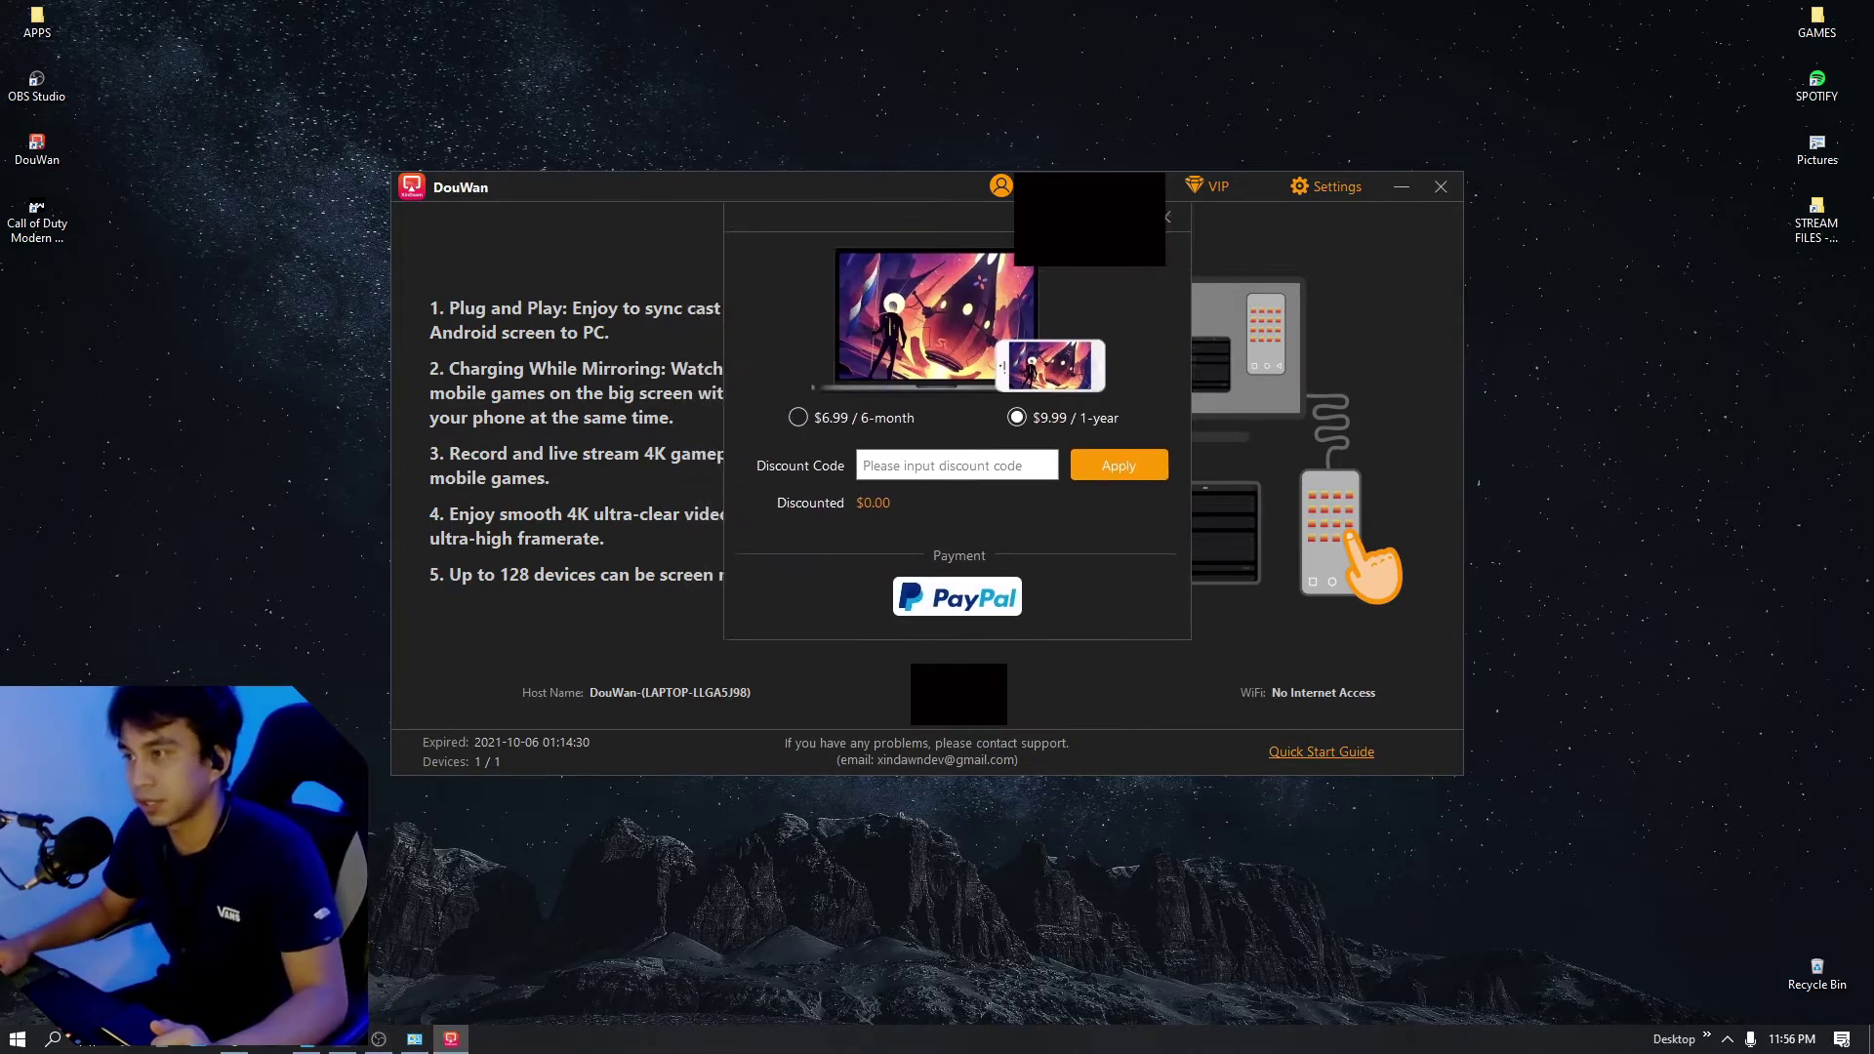
pyautogui.moveTo(1066, 190); pyautogui.dragTo(1071, 306)
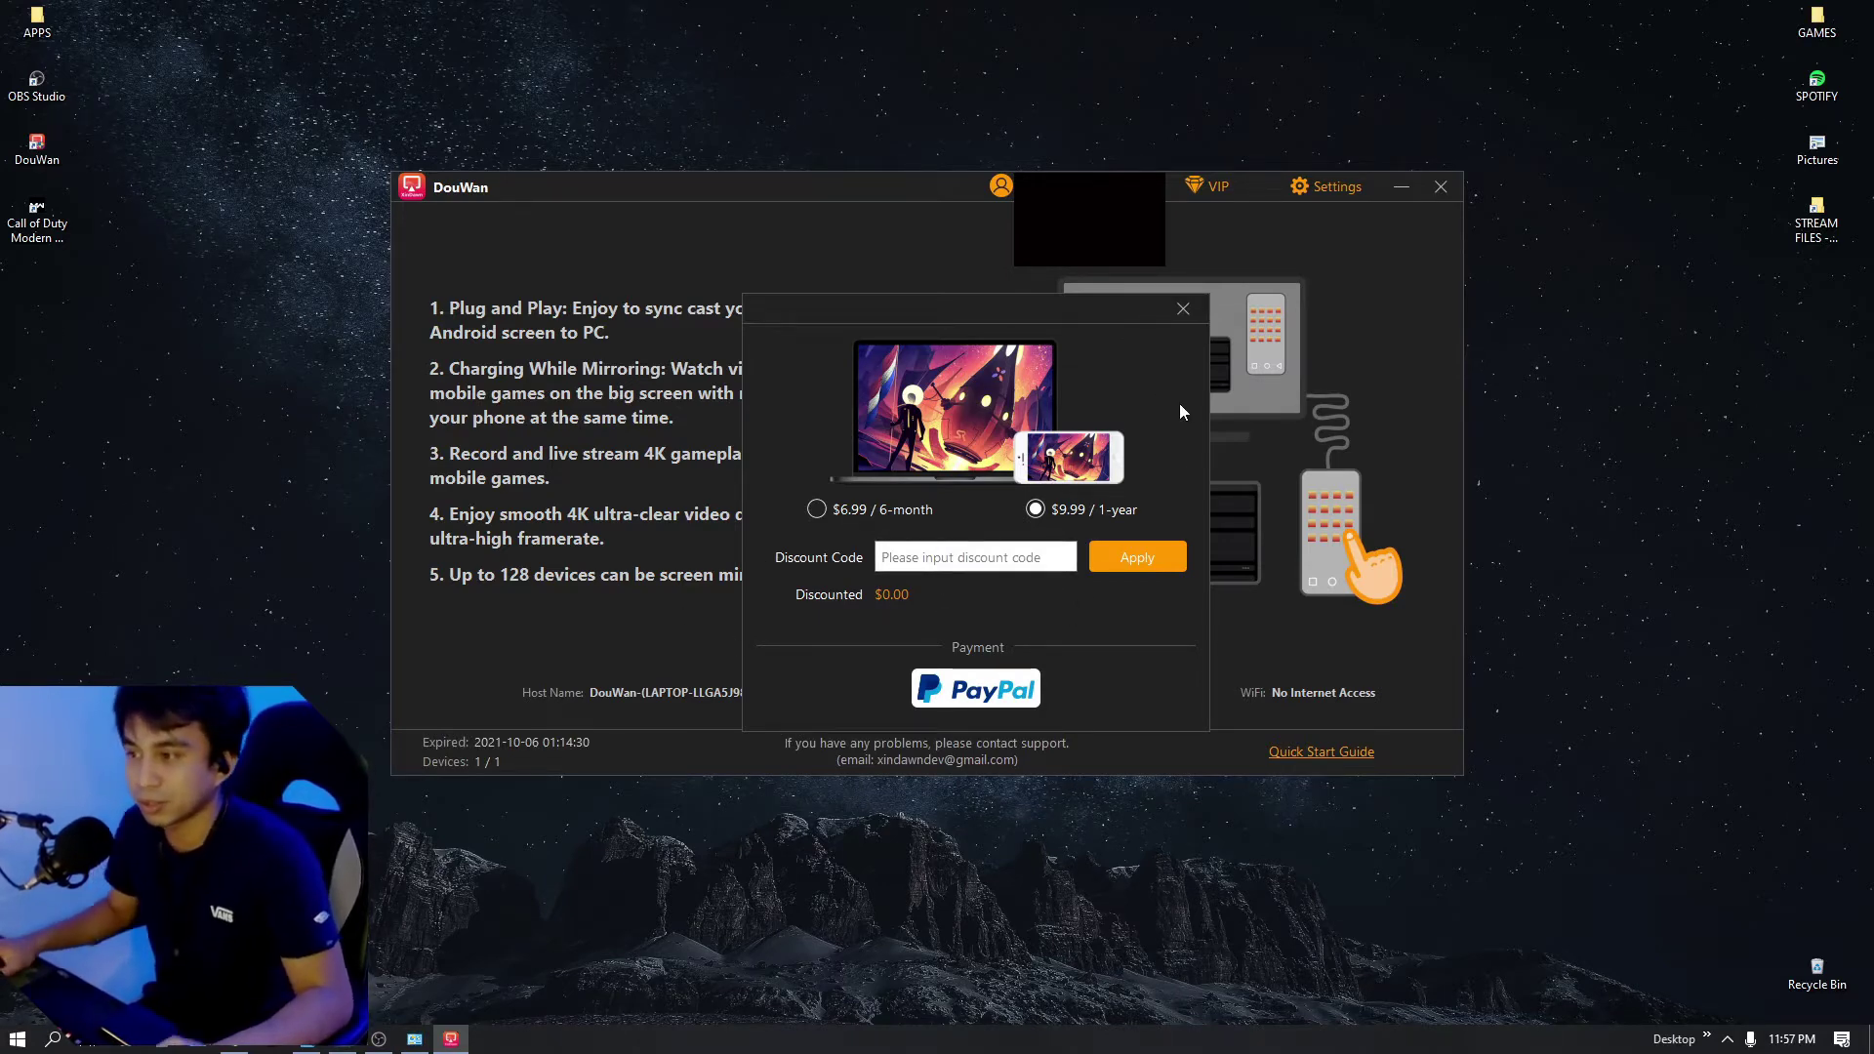
pyautogui.click(814, 508)
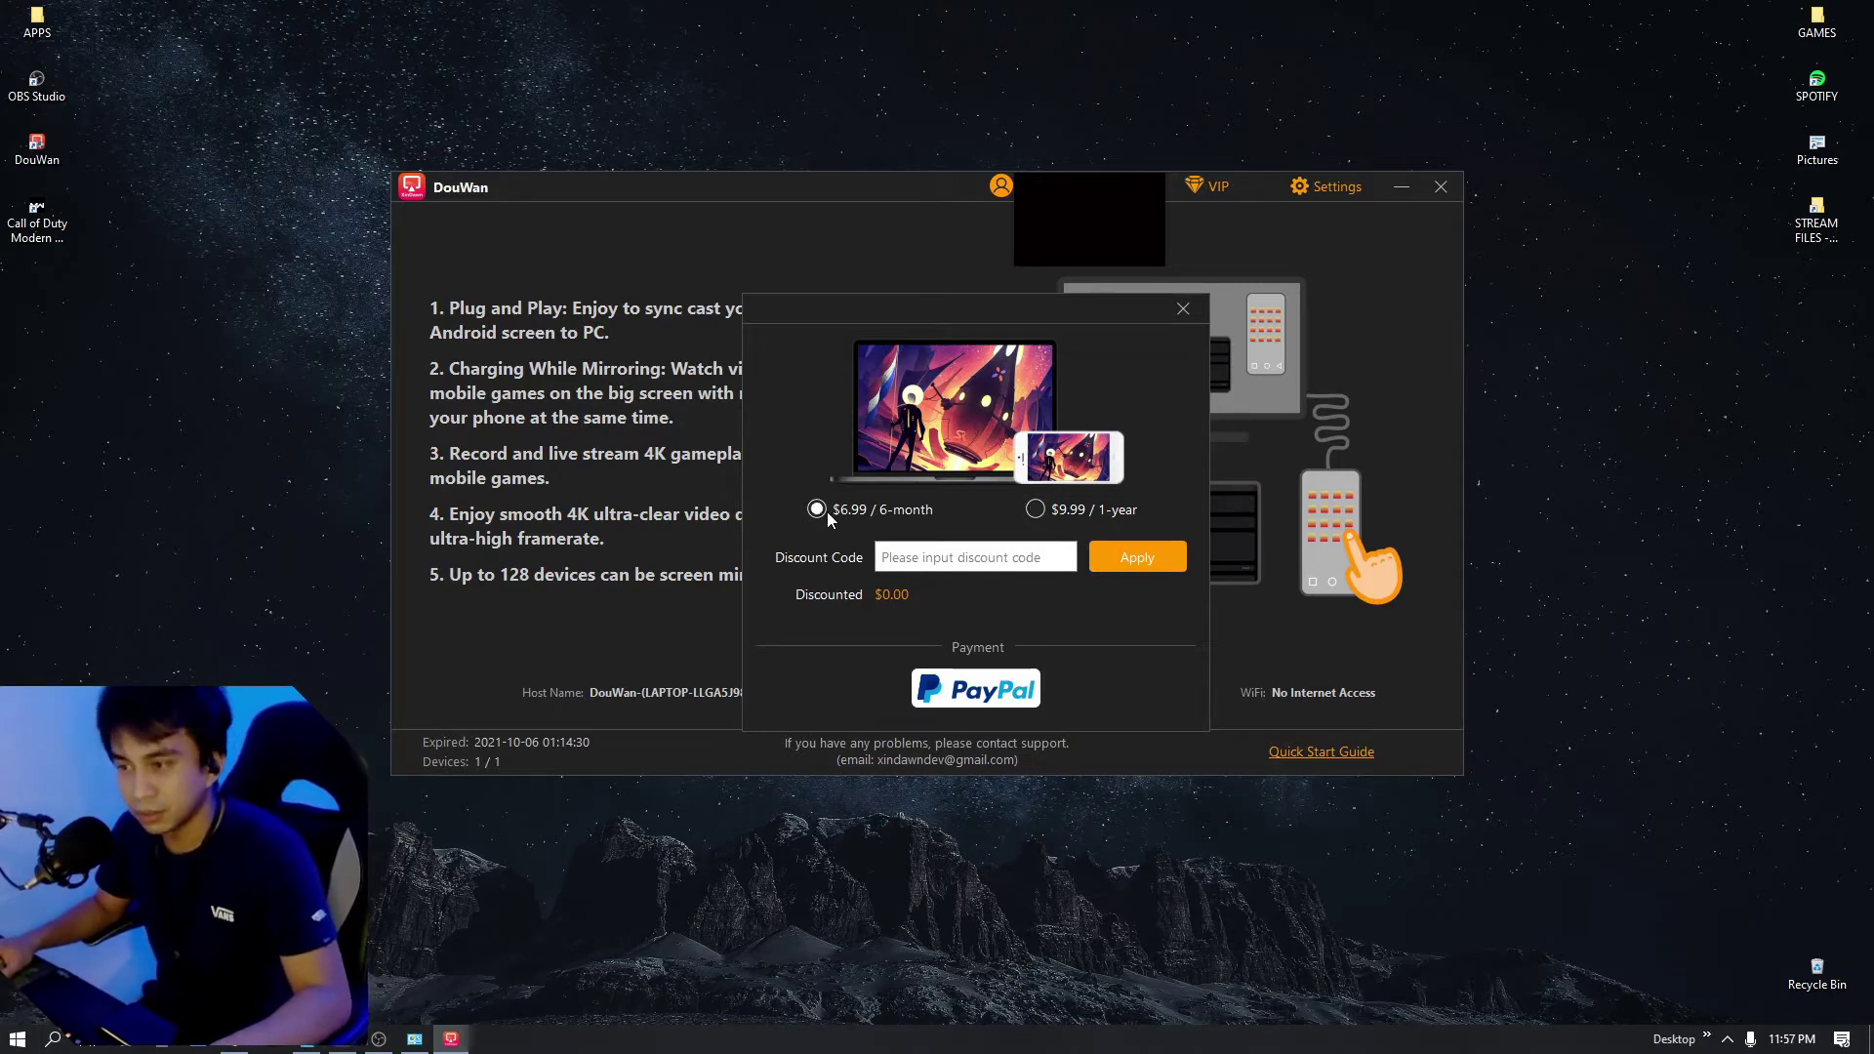
pyautogui.click(1188, 312)
pyautogui.moveTo(921, 170); pyautogui.dragTo(957, 176)
pyautogui.rightClick(874, 127)
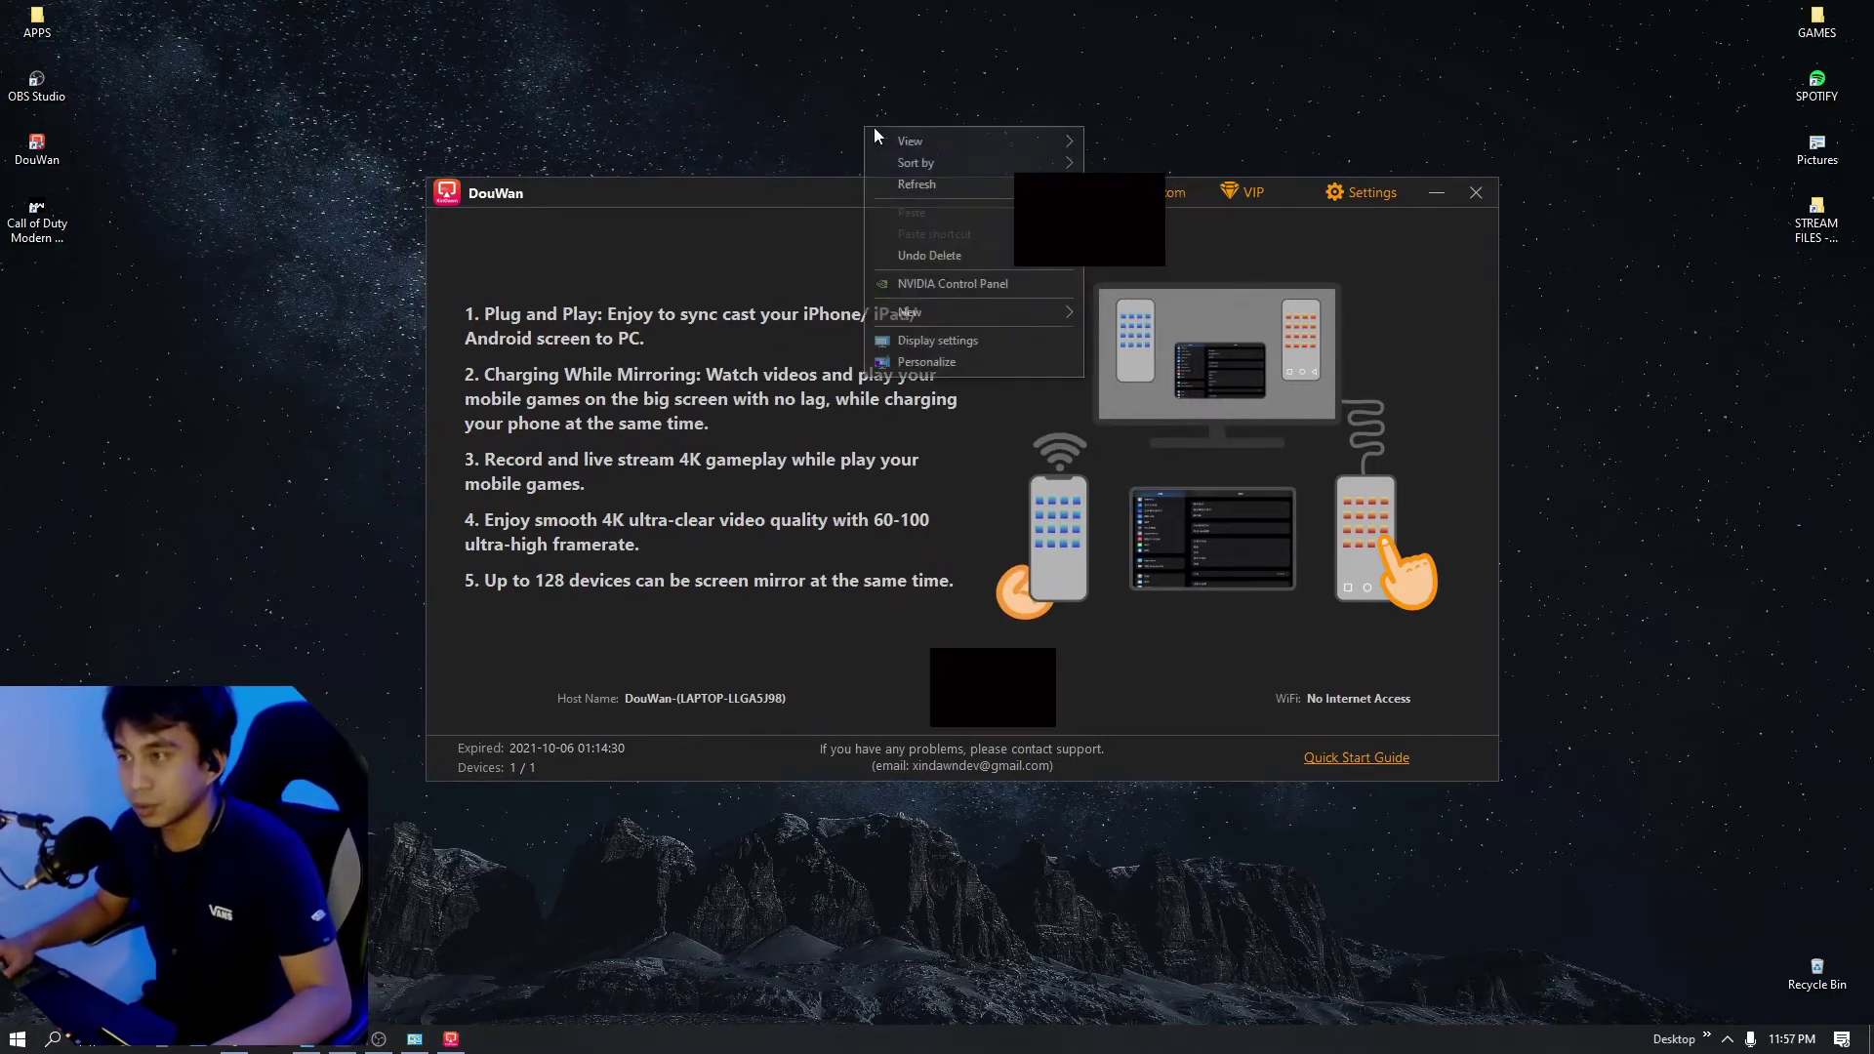
pyautogui.click(940, 185)
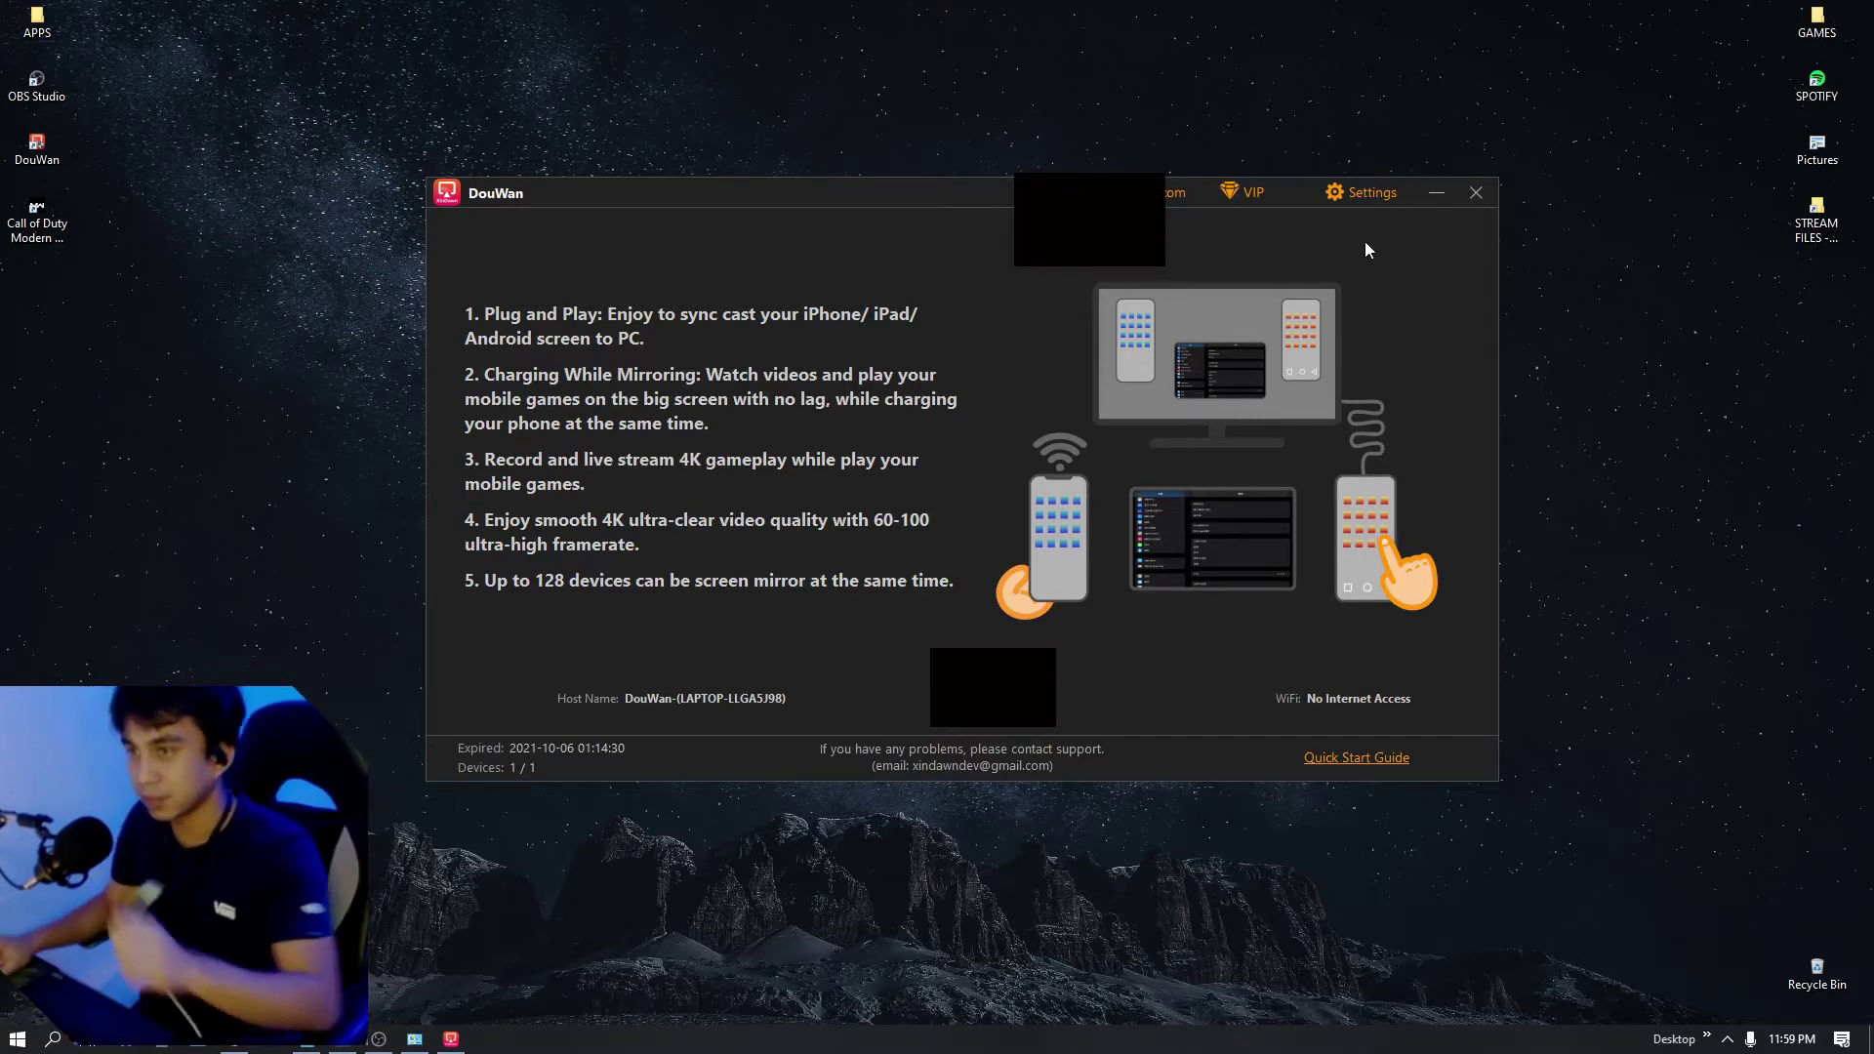
# - Open DouWan's Settings dialog on the General page
pyautogui.click(1367, 191)
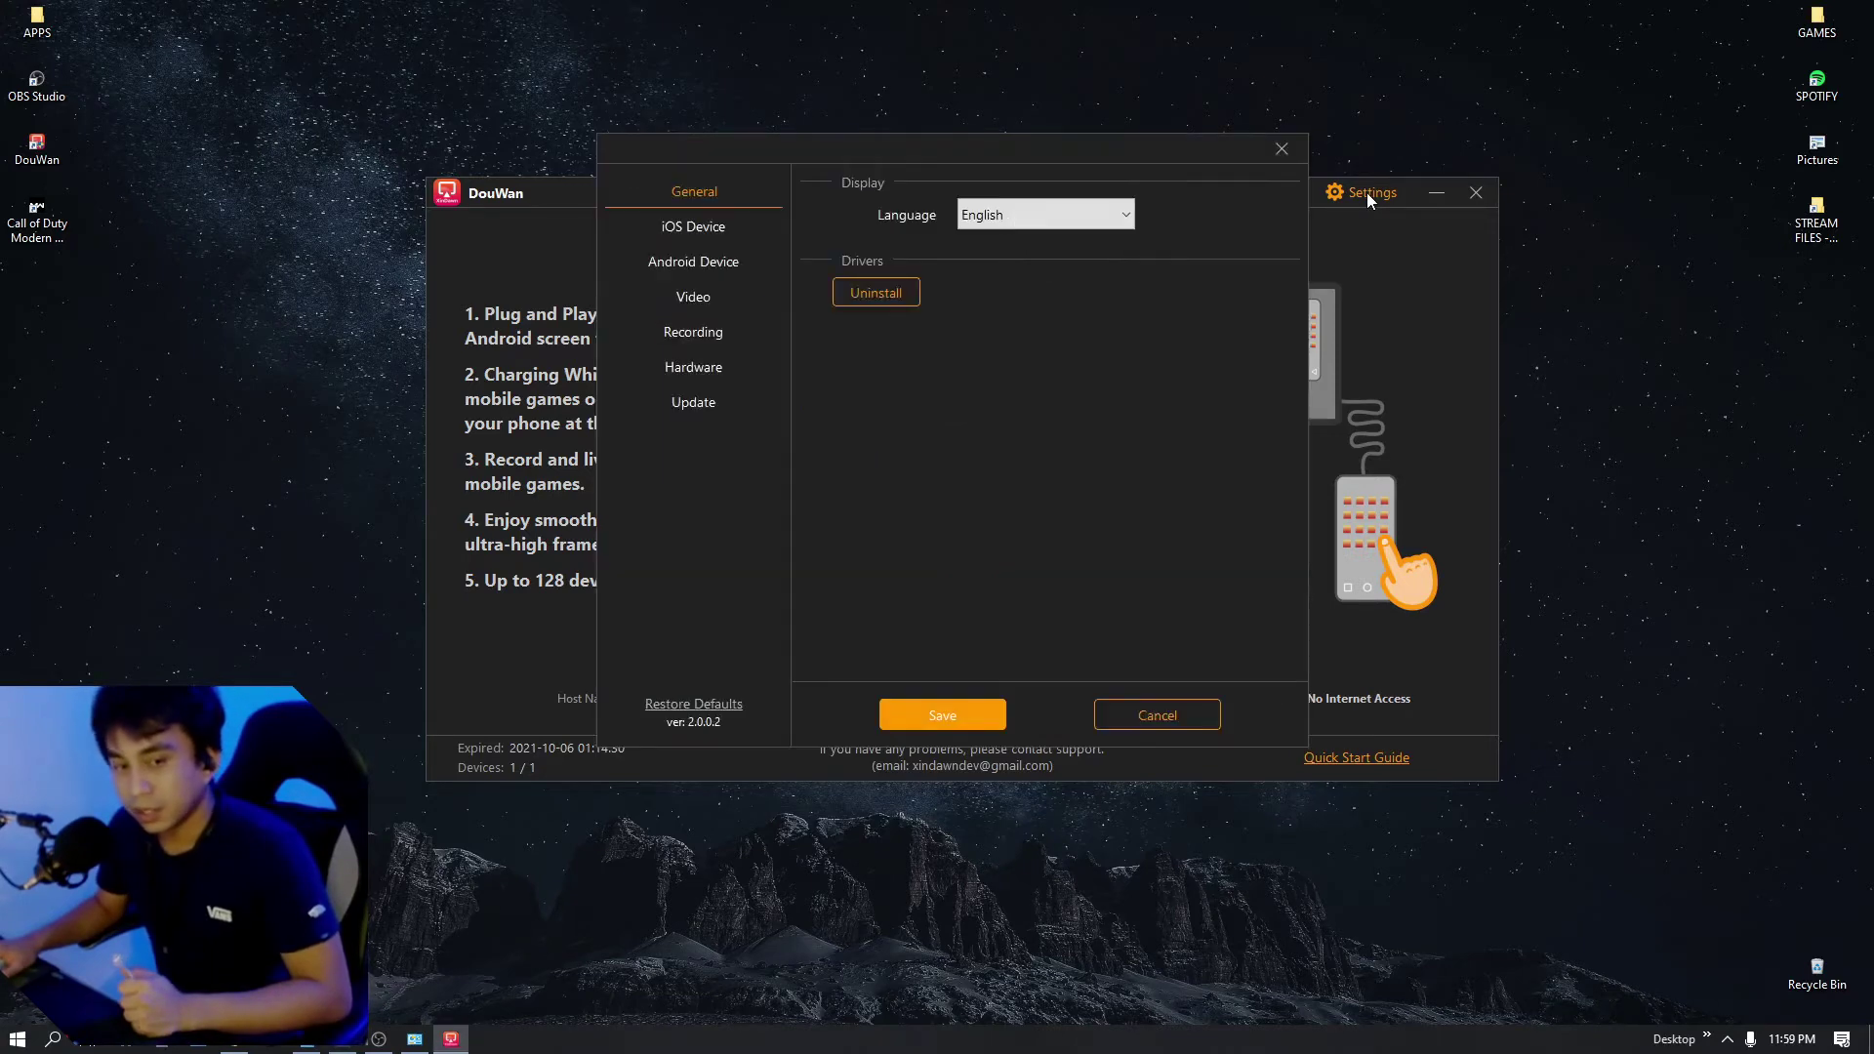
# - Set Android Version to 9+, with wired resolution Screen Size (Best) and 60 fps
pyautogui.click(699, 261)
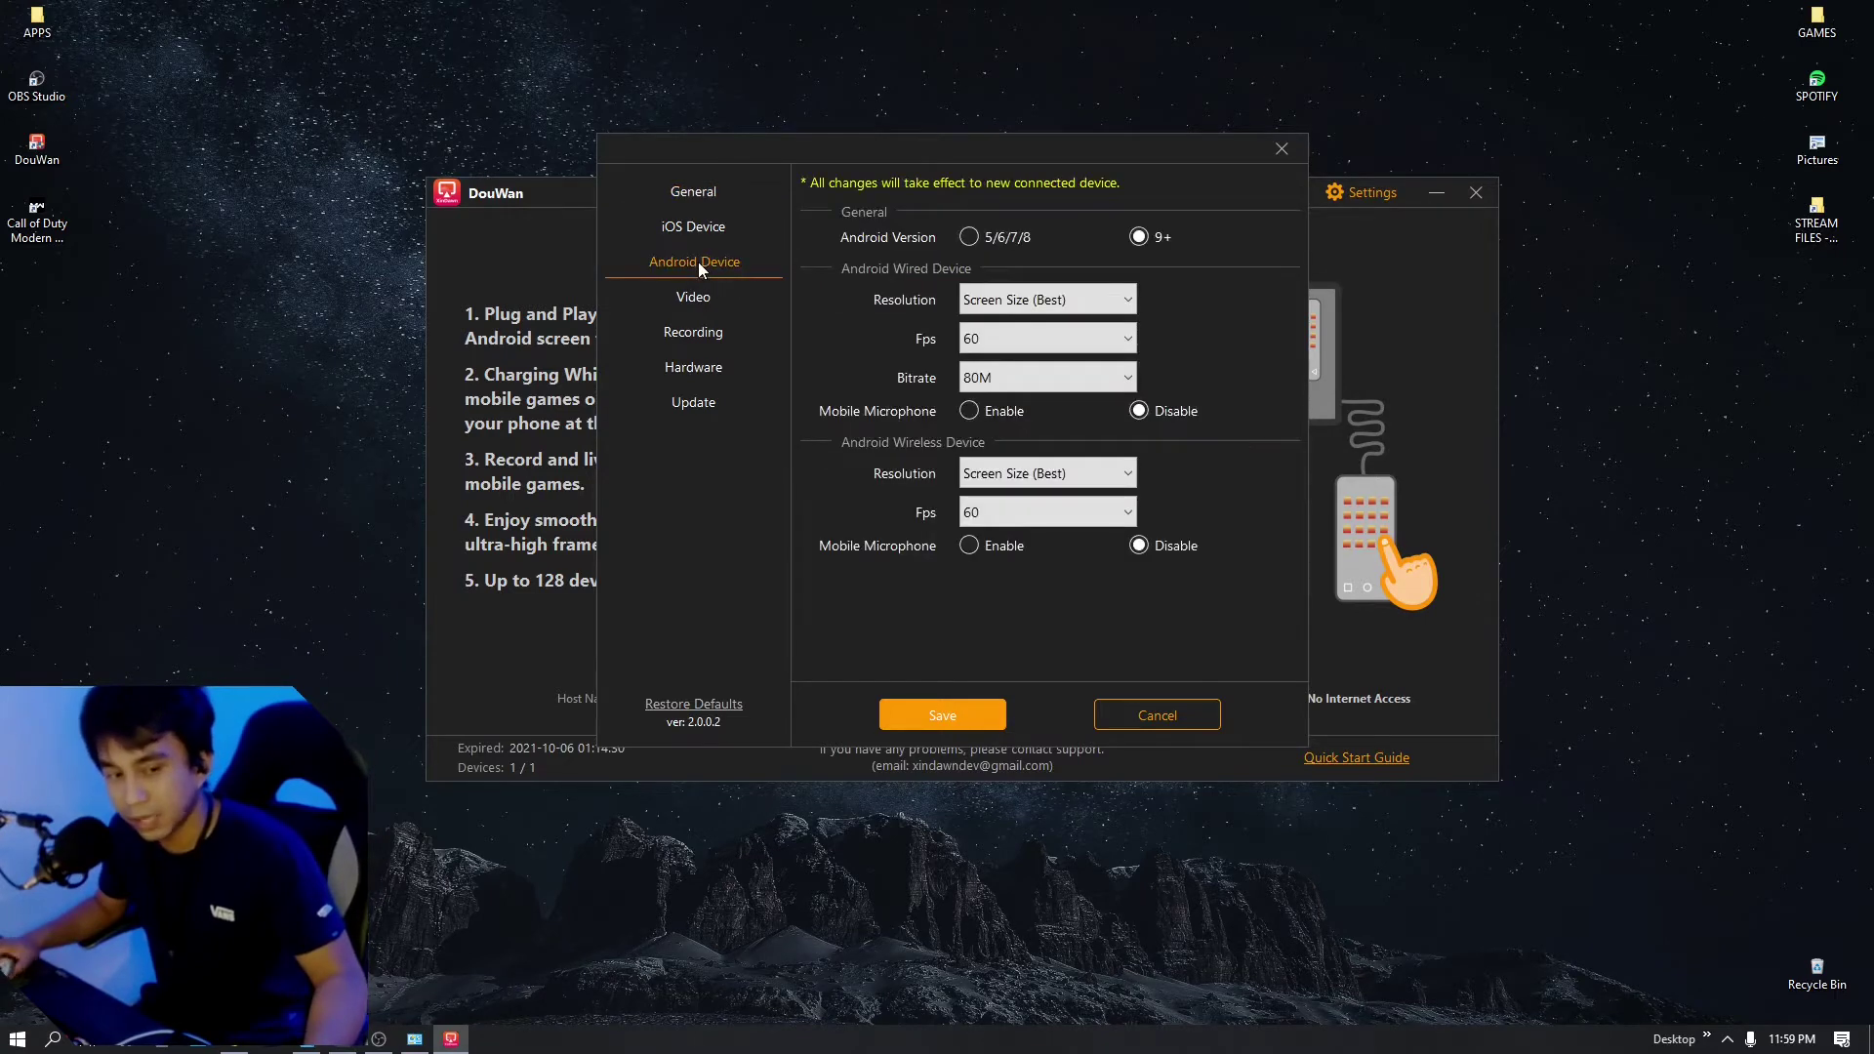
pyautogui.click(971, 239)
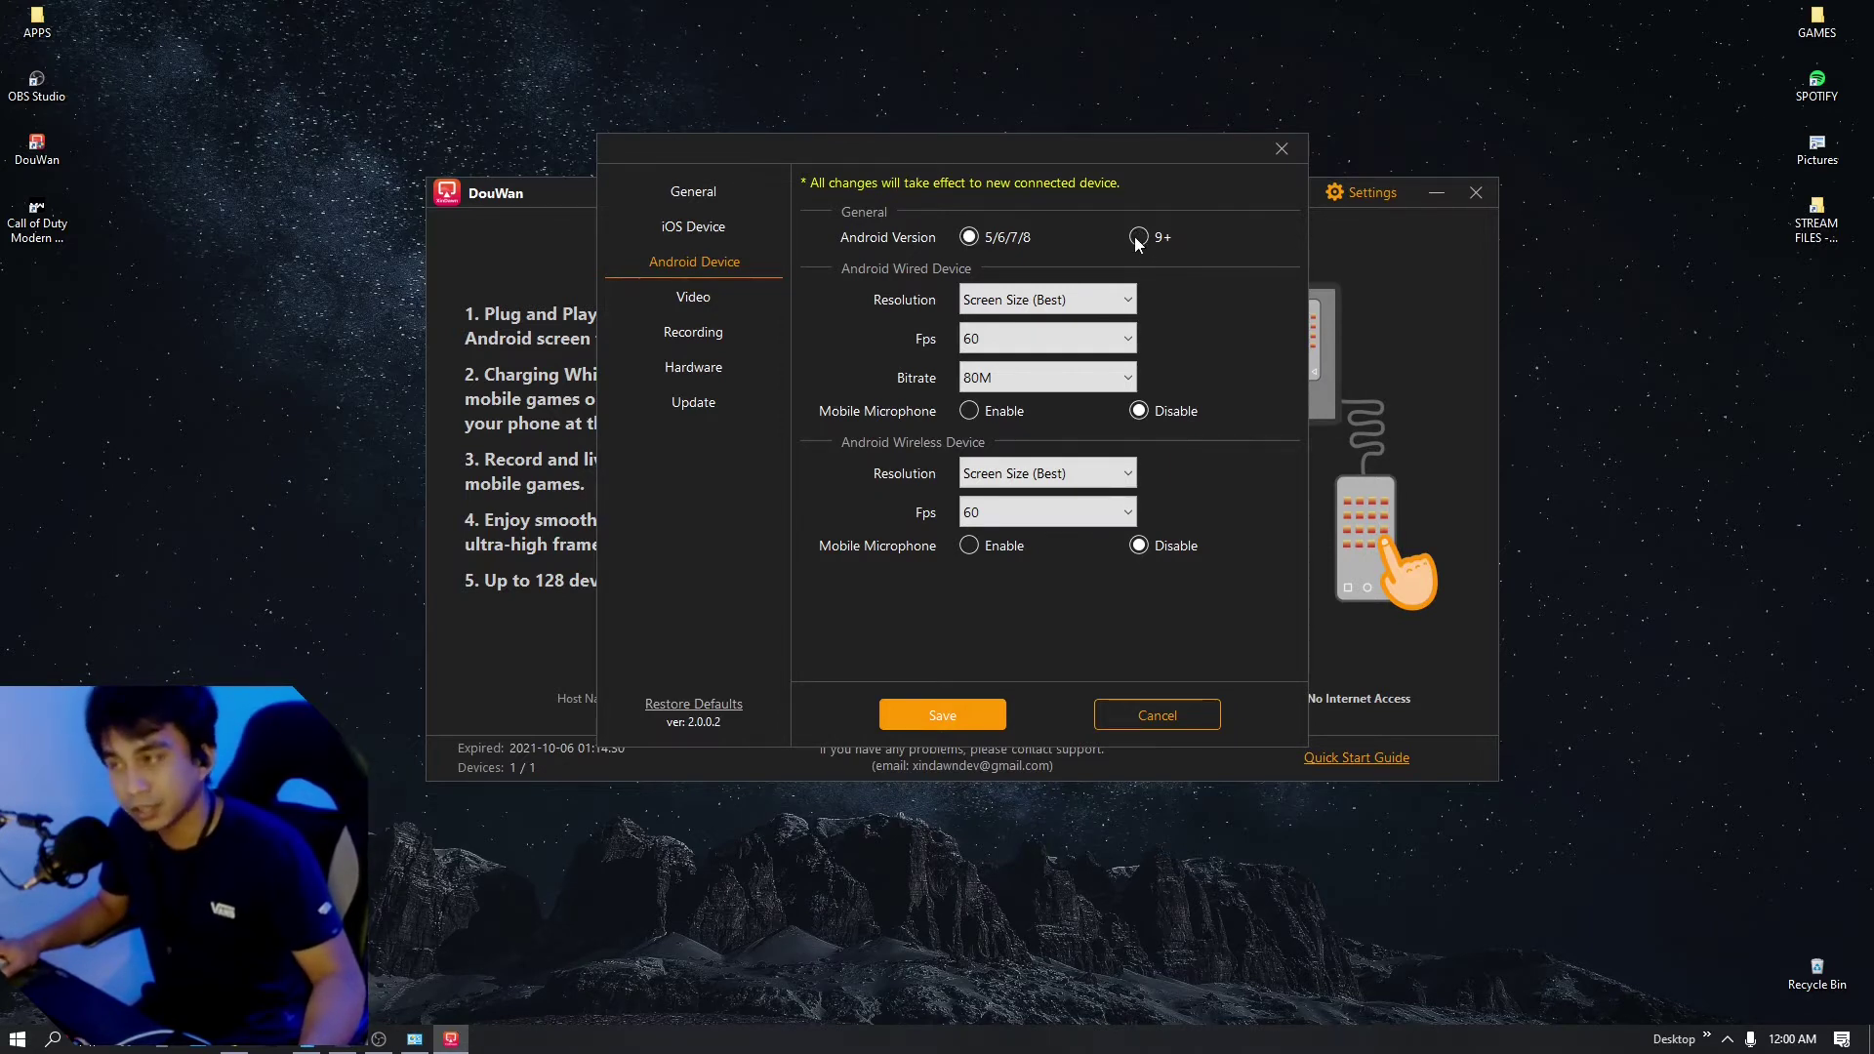
pyautogui.click(1138, 239)
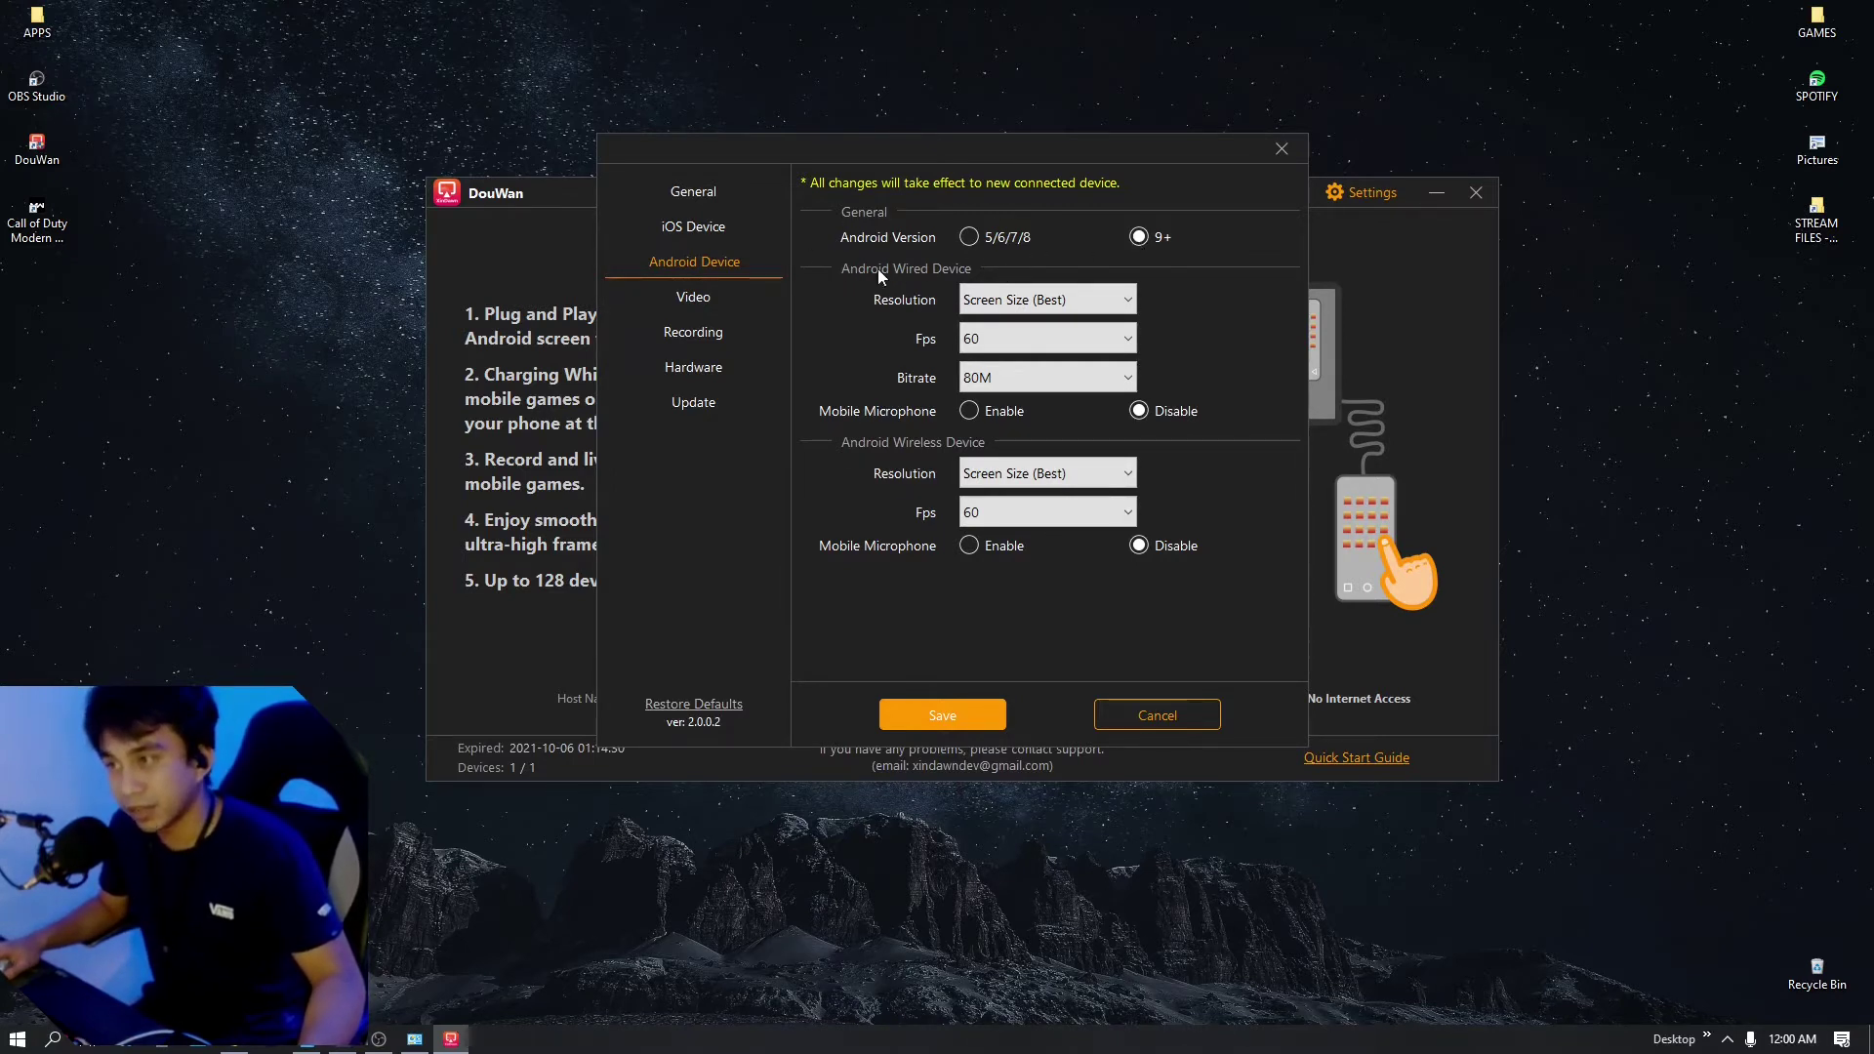
pyautogui.click(1016, 311)
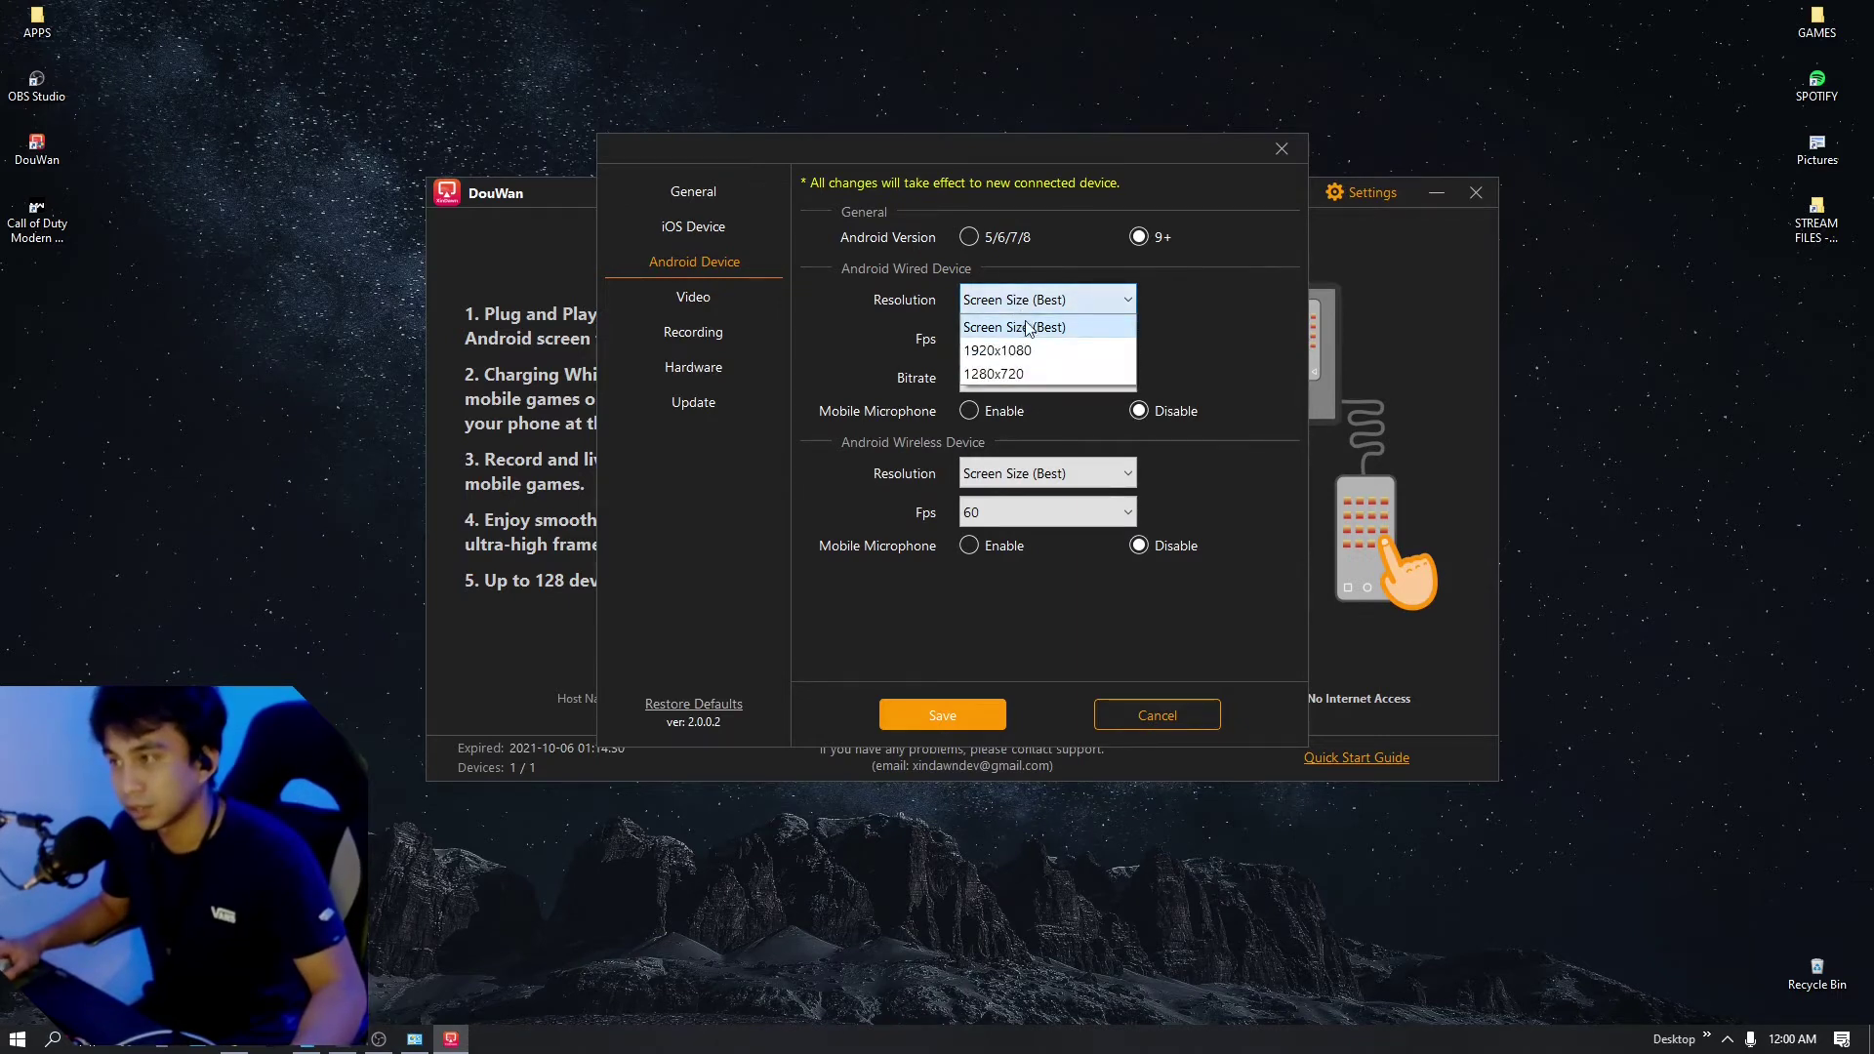
pyautogui.click(1027, 326)
pyautogui.click(1025, 340)
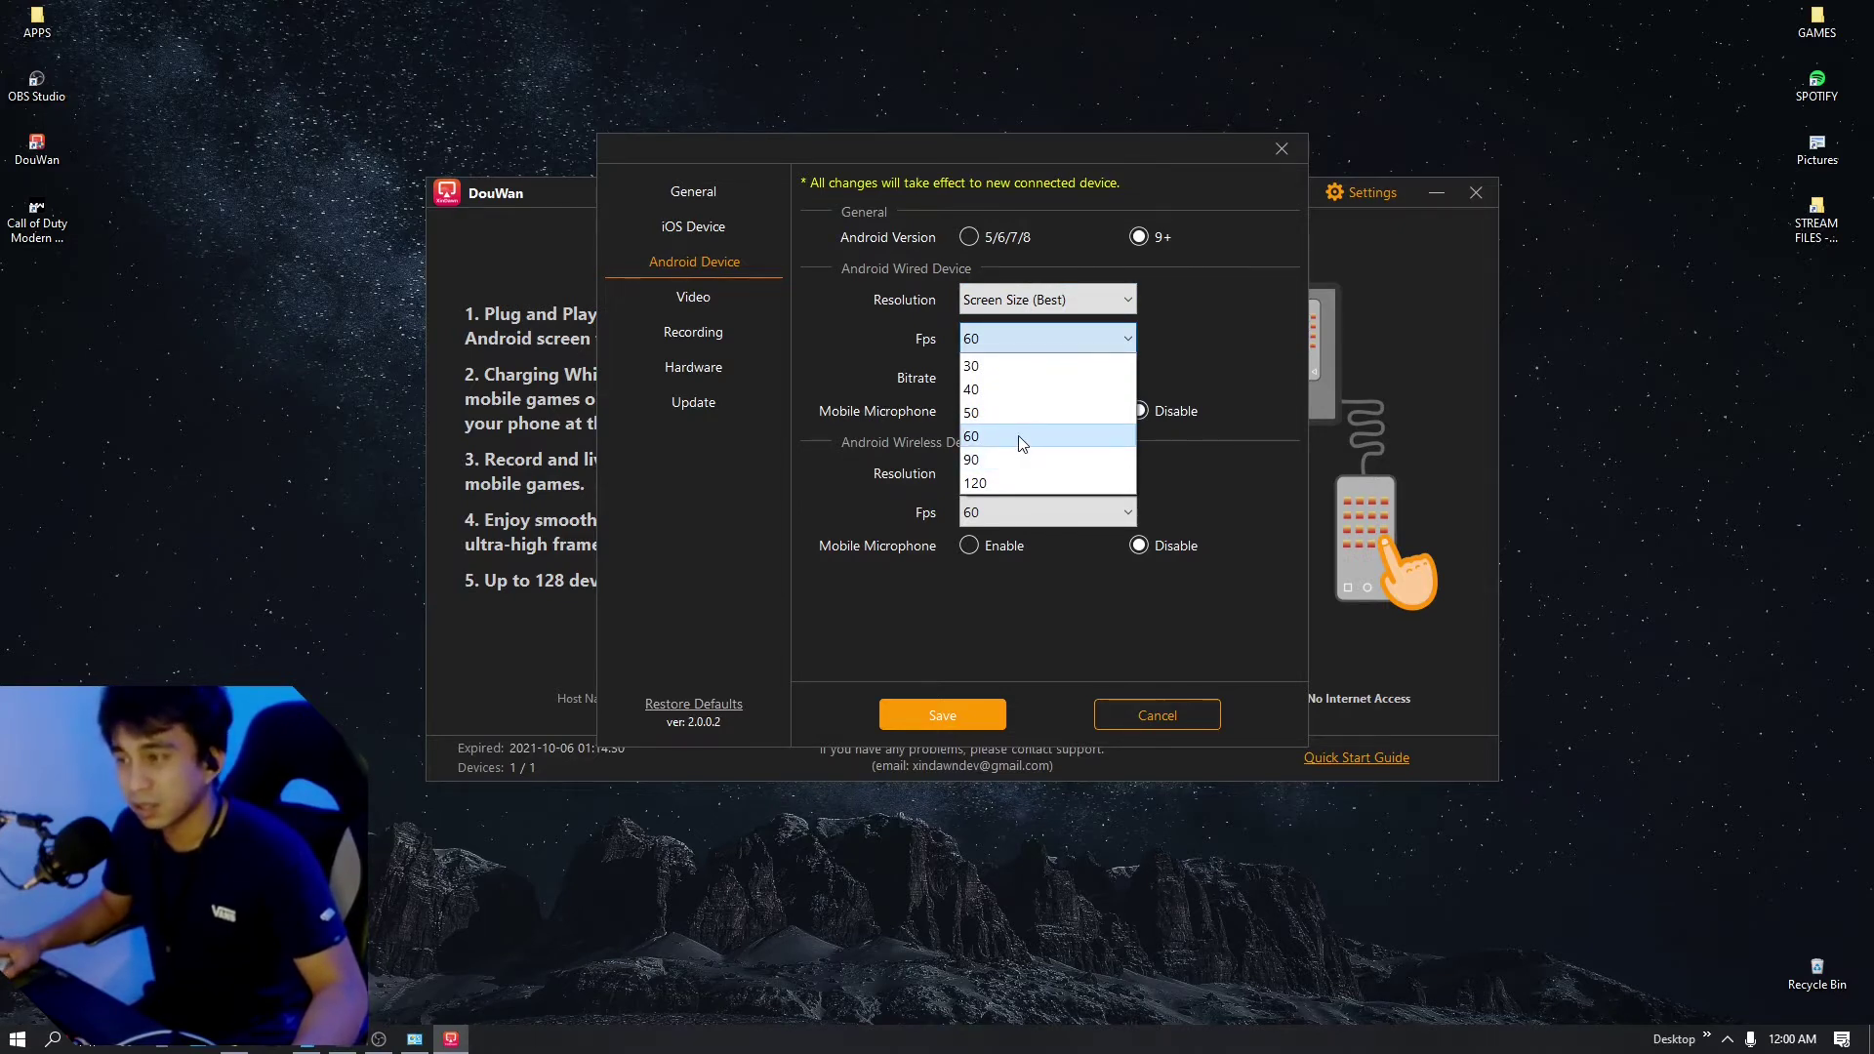
pyautogui.click(909, 383)
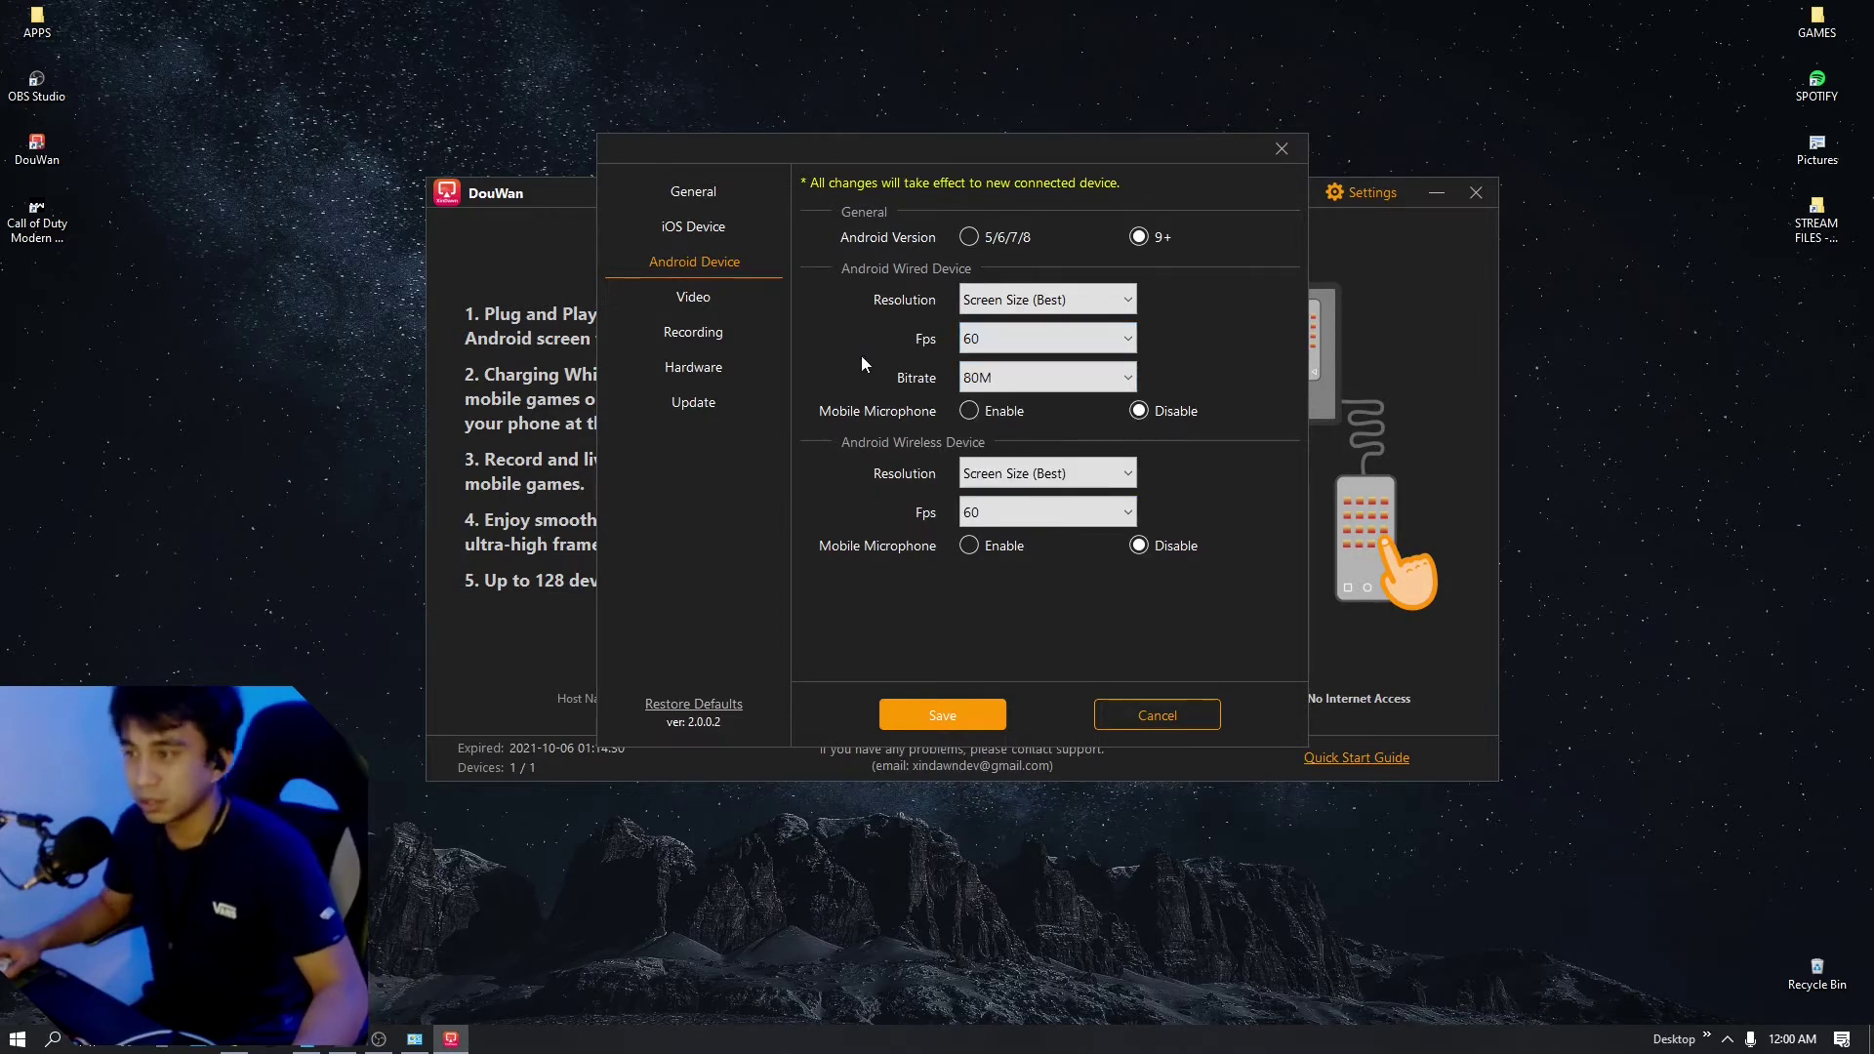
# - Set the wired bitrate to 80M and save the Android device settings
pyautogui.click(989, 380)
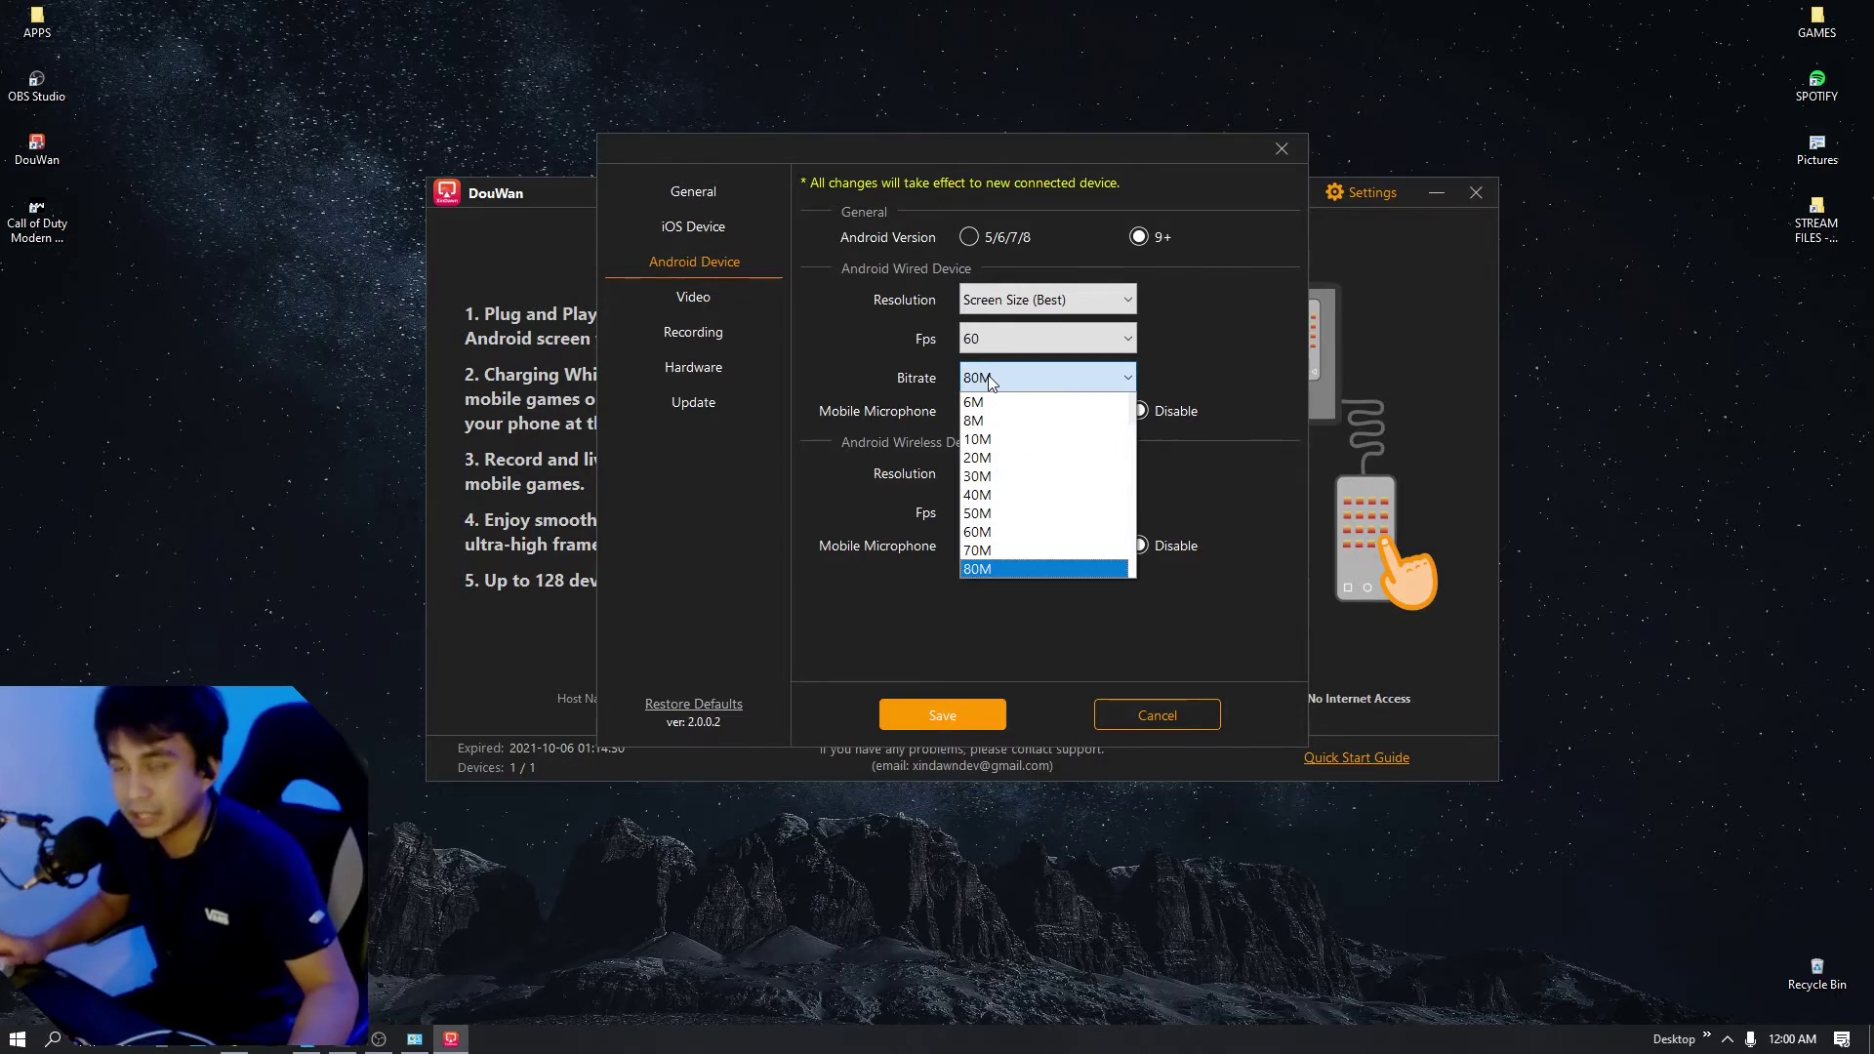
pyautogui.click(1004, 570)
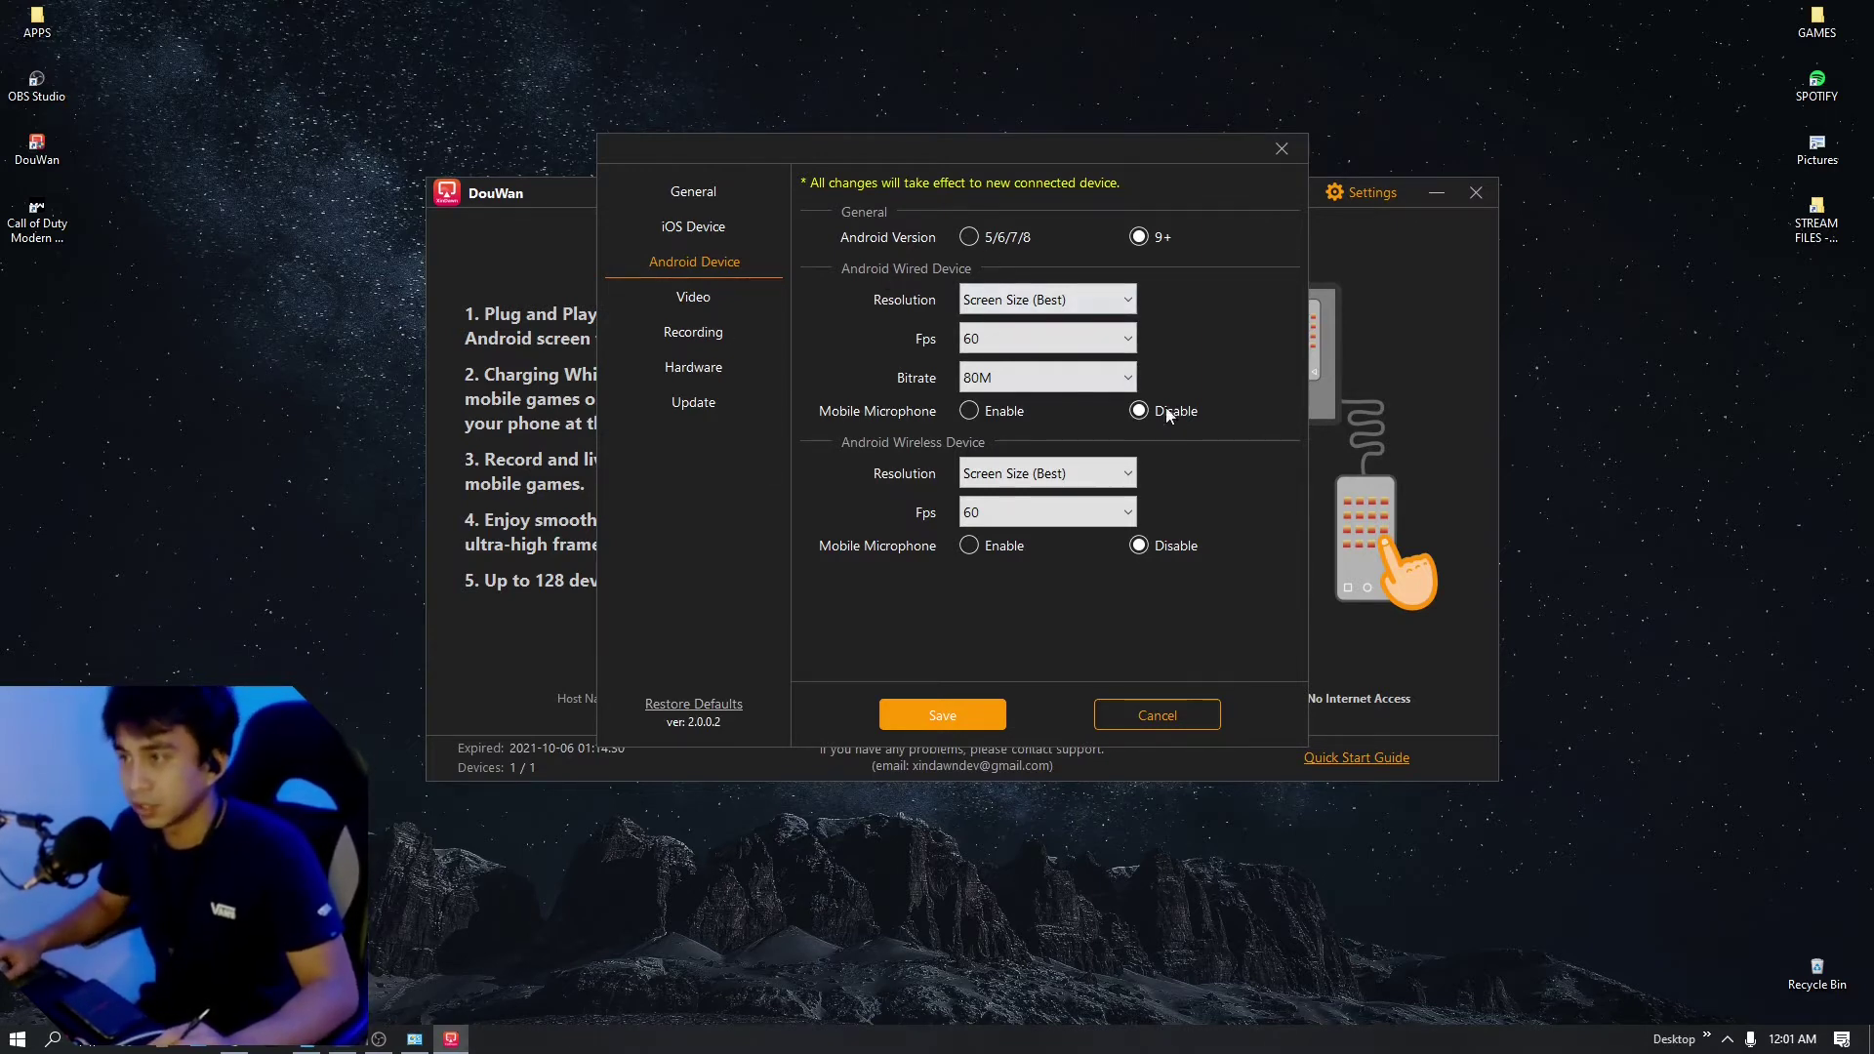
pyautogui.click(970, 723)
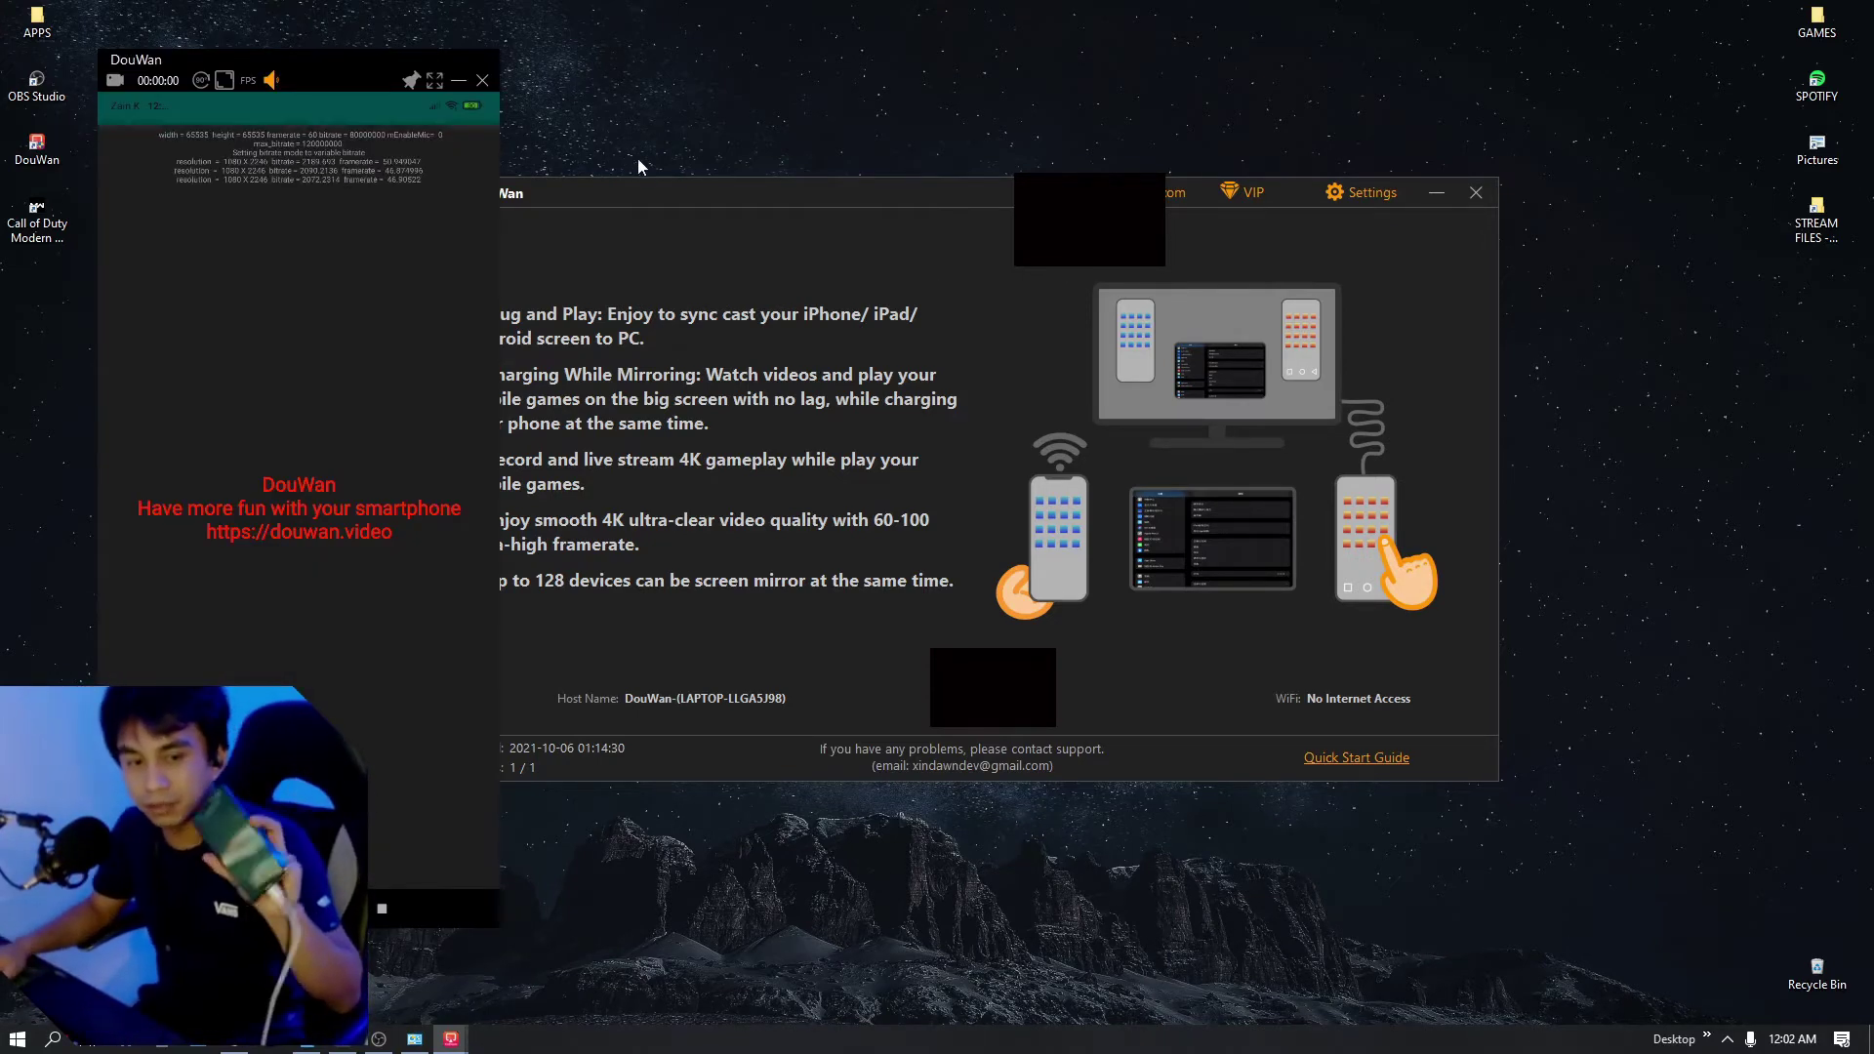
# - Move the phone mirroring window toward the centre of the screen
pyautogui.moveTo(312, 64); pyautogui.dragTo(1156, 78)
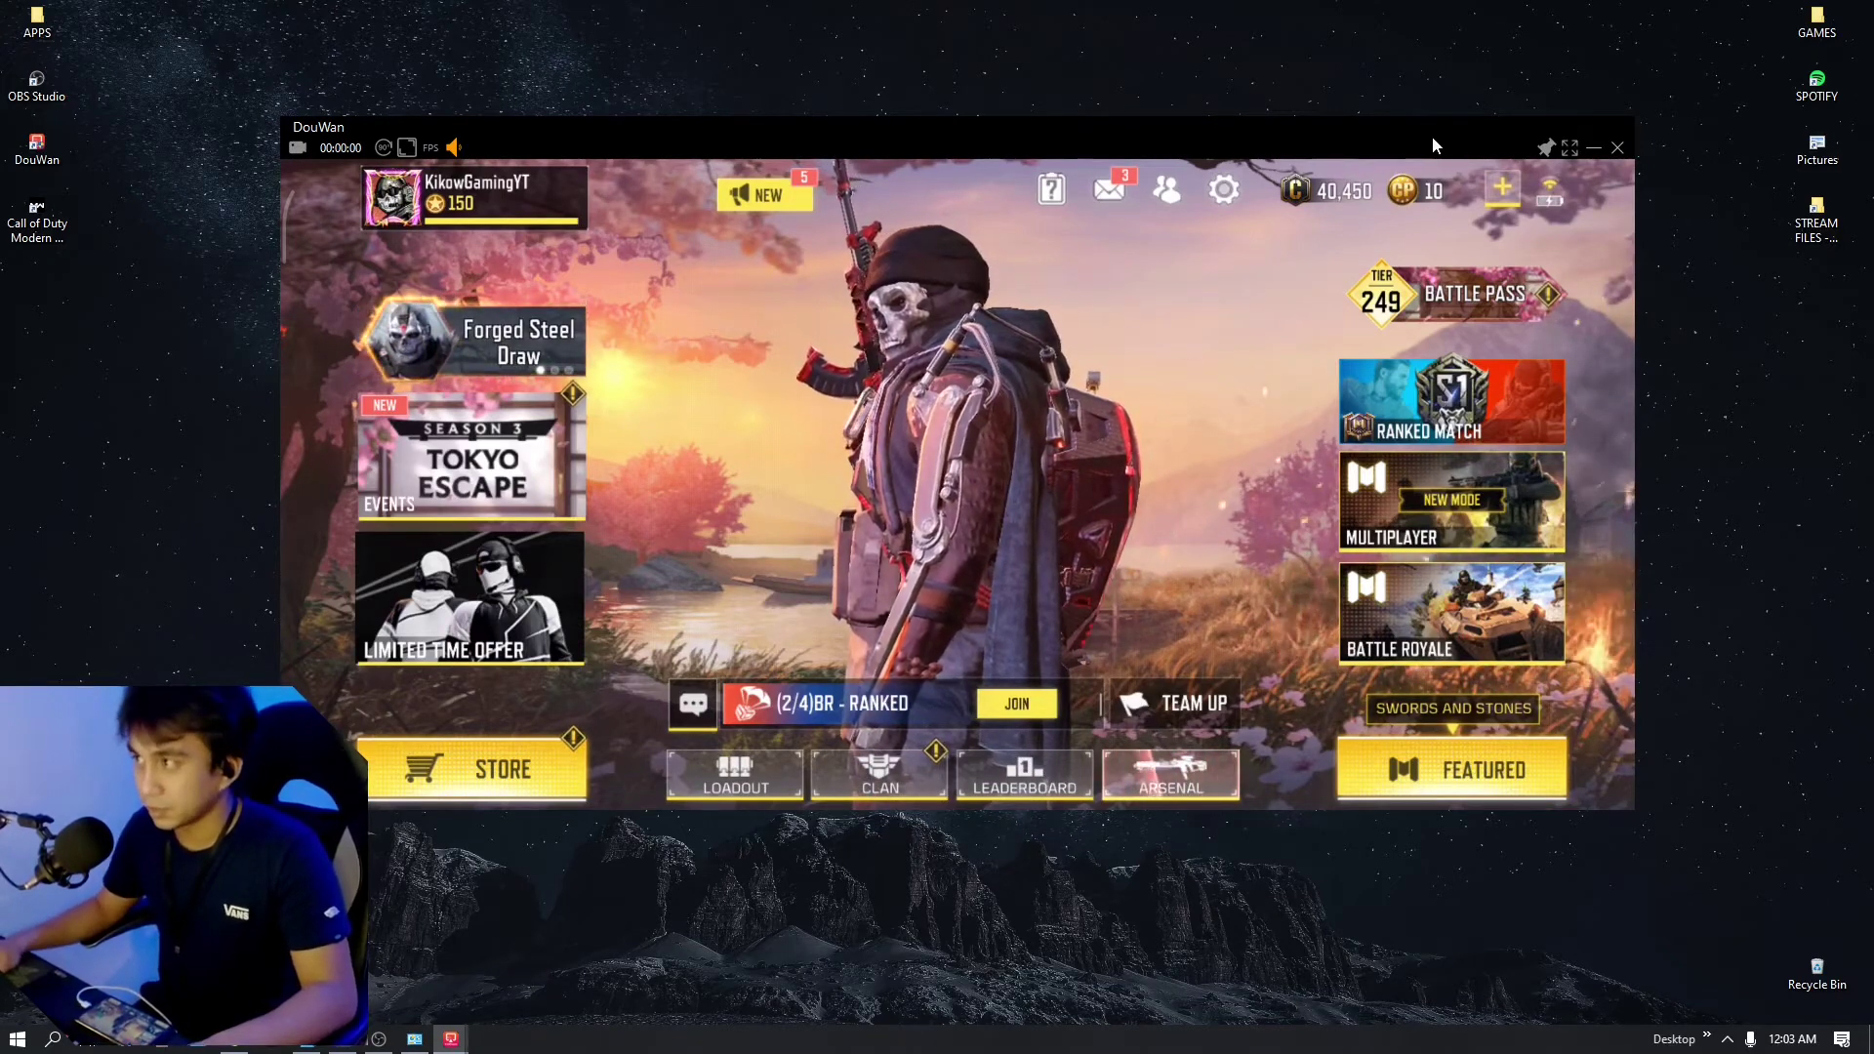
# - Nudge the Call of Duty mirror window slightly right and down
pyautogui.moveTo(1431, 135); pyautogui.dragTo(1474, 167)
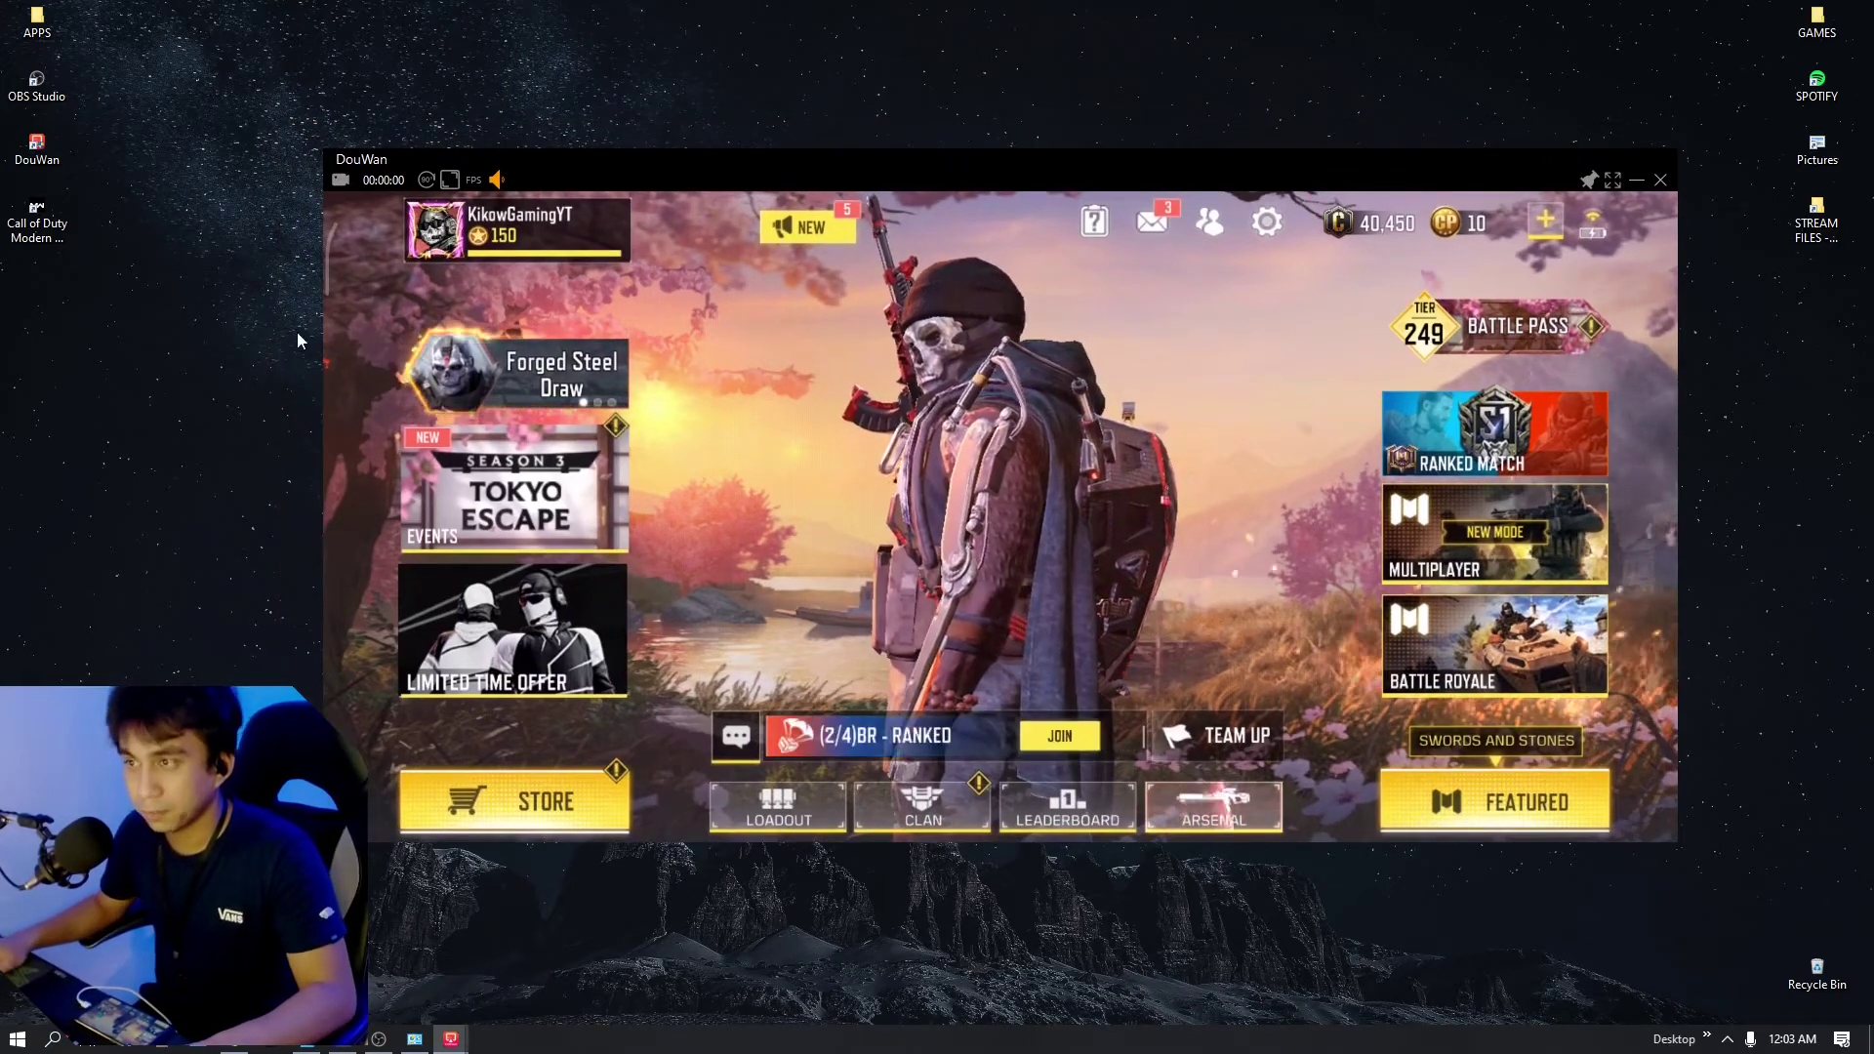